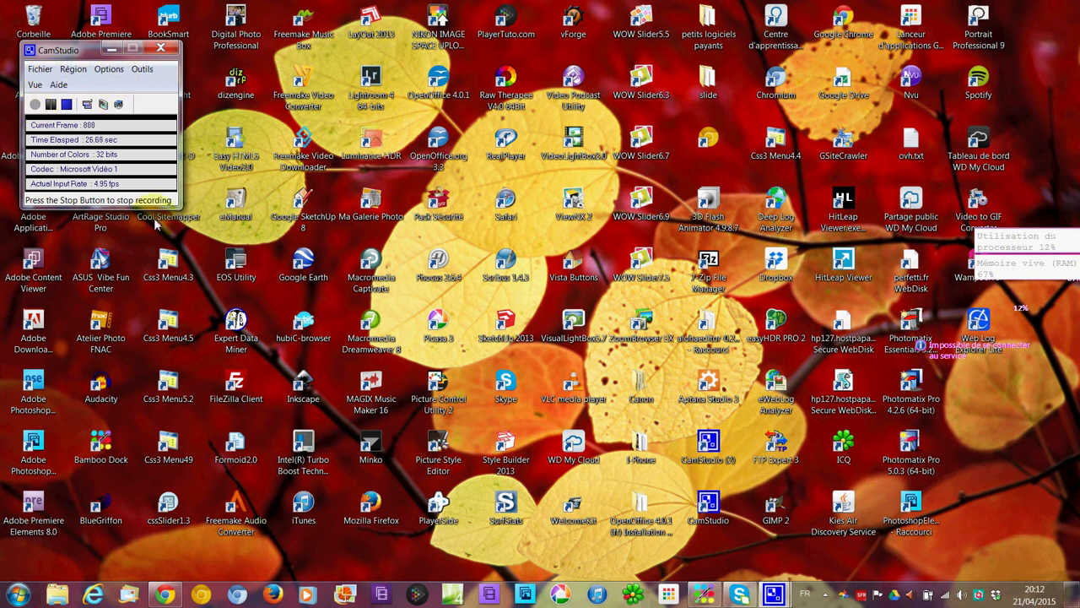
Step: Switch to Chrome, open camstudio.org from the Bing results and go to its CamStudio 2.7 download
click(167, 594)
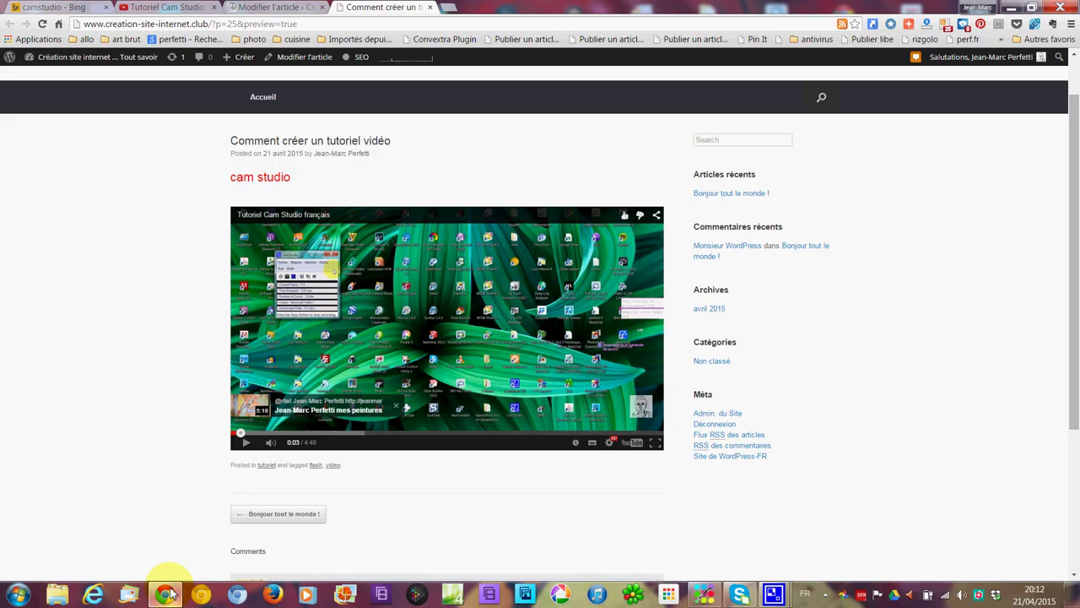
click(63, 7)
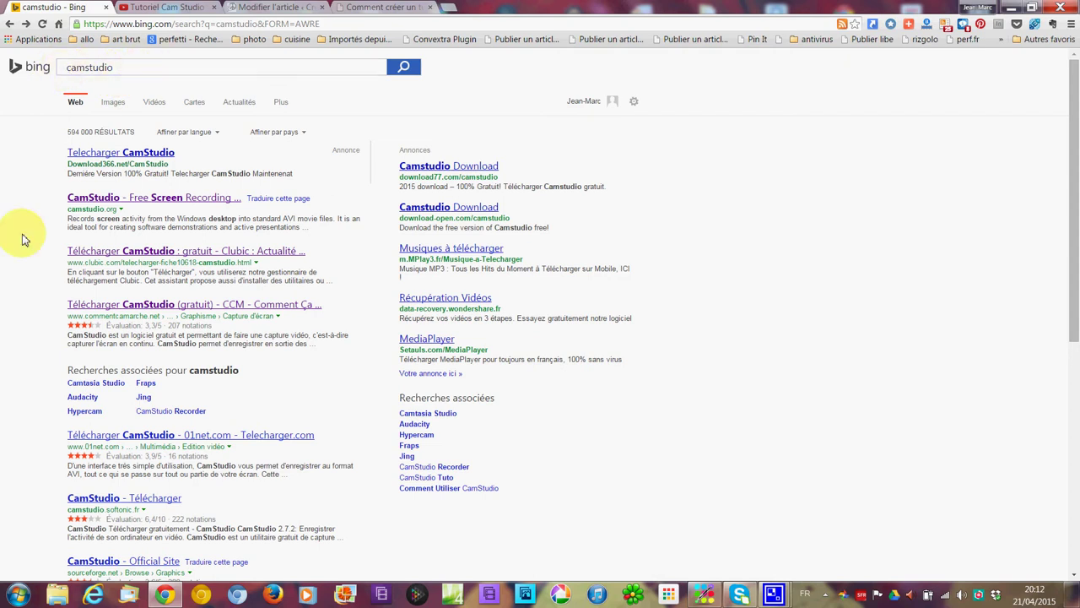
click(110, 199)
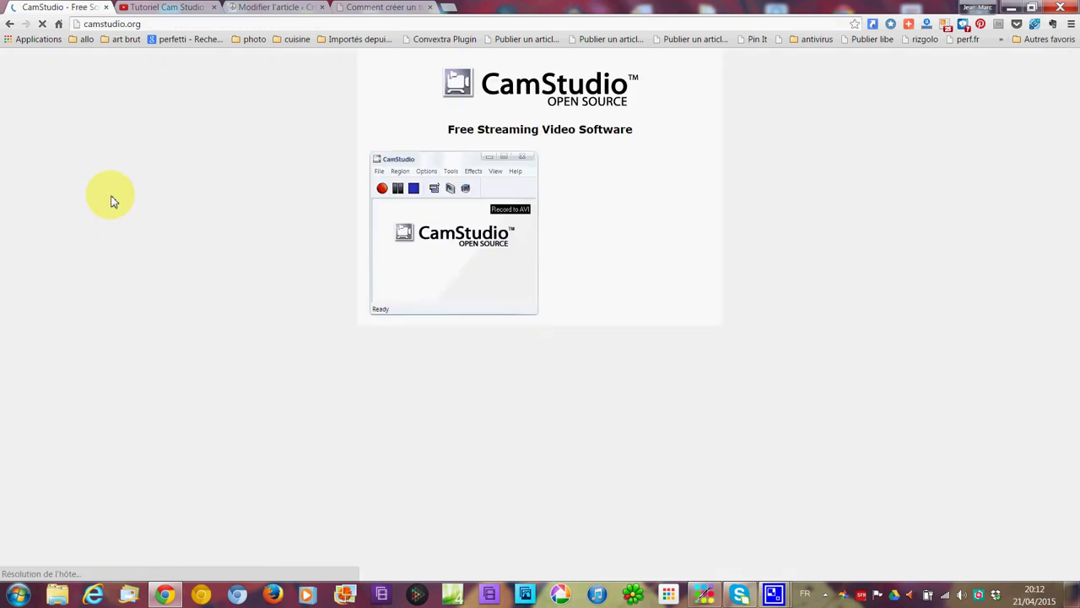
scroll(174, 306, down, 9)
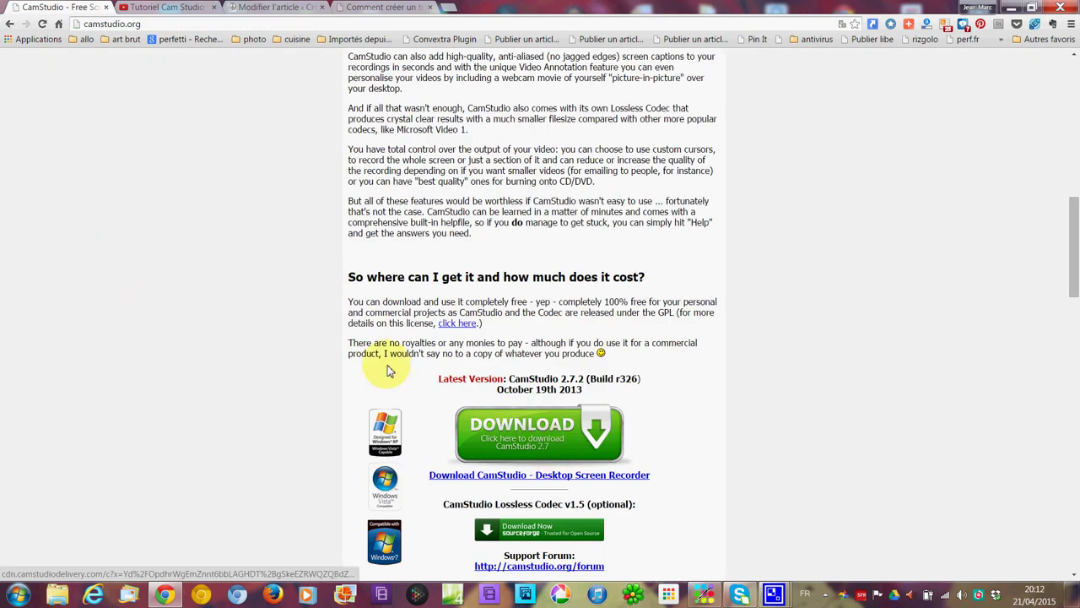
click(521, 432)
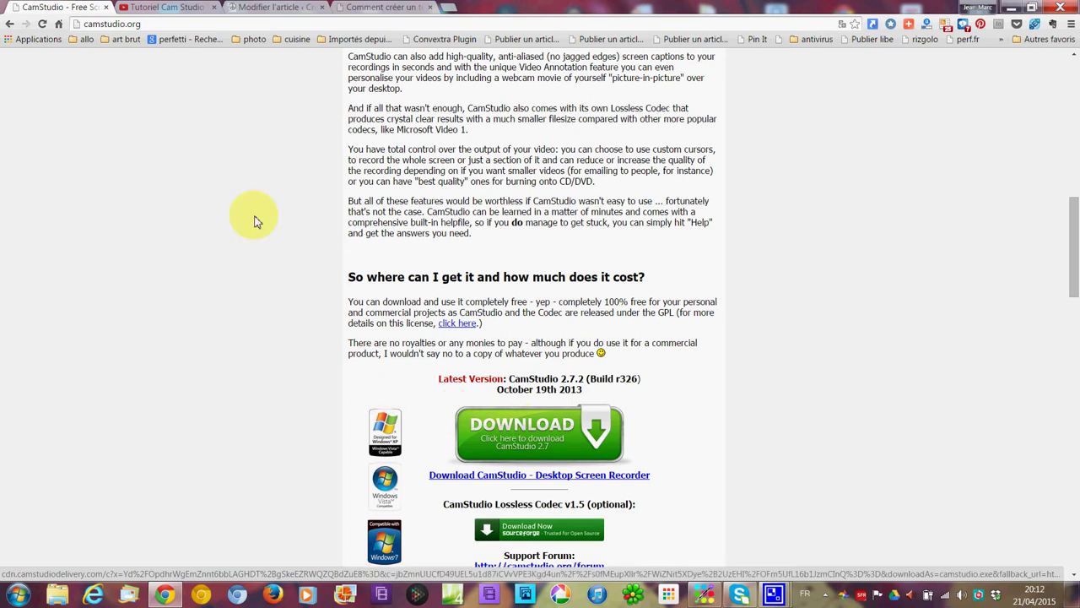
Step: Return to the Bing results and open Clubic's CamStudio download page
click(10, 23)
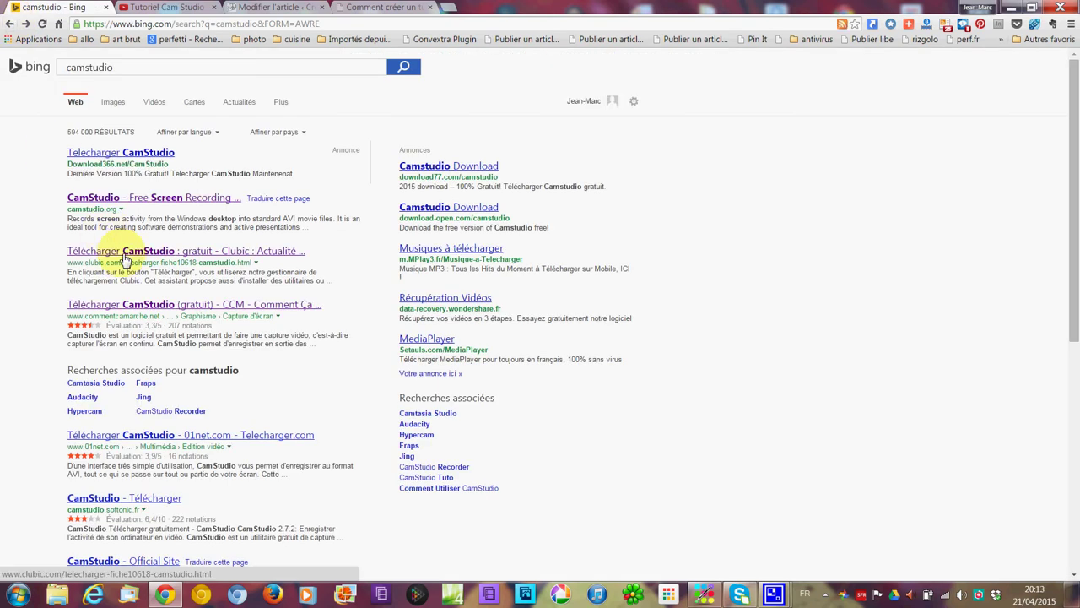
click(124, 258)
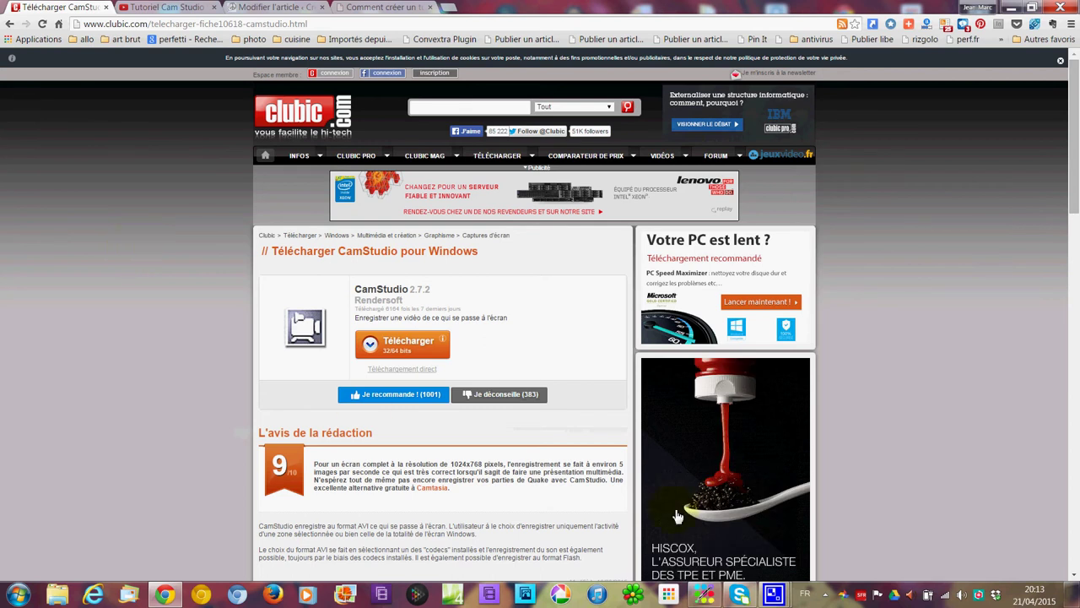
Step: Bring up the CamStudio window and look over its stop control and file commands
mouse_move(773, 594)
click(721, 543)
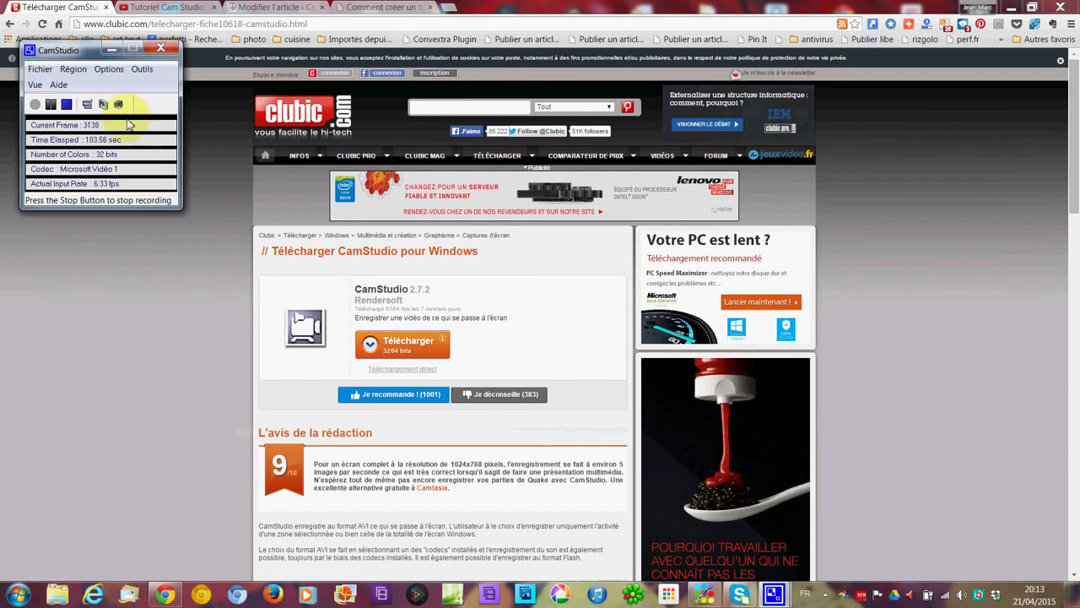
click(66, 104)
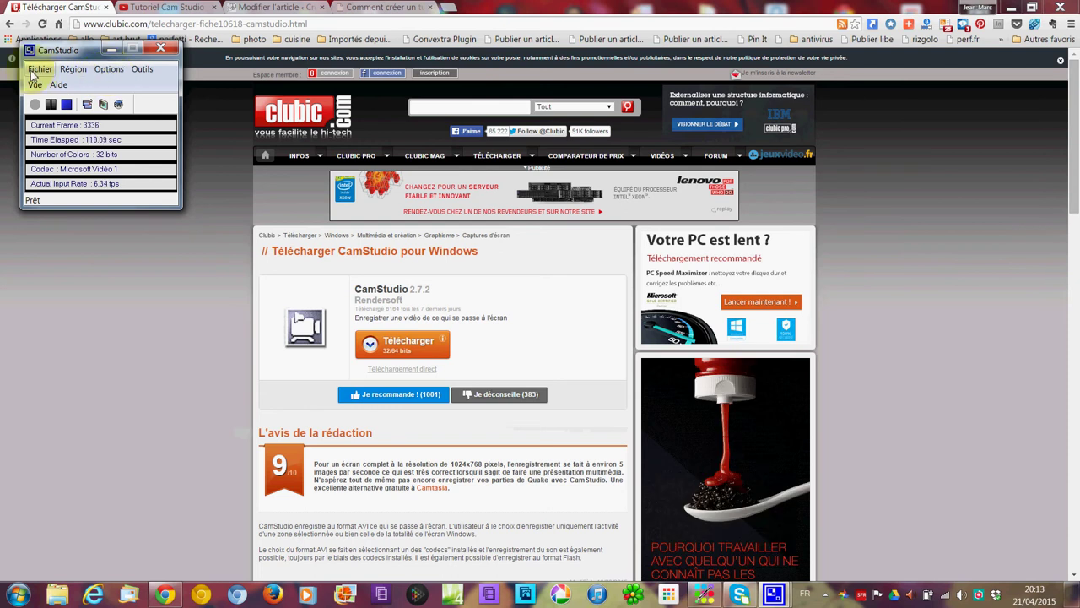
click(46, 73)
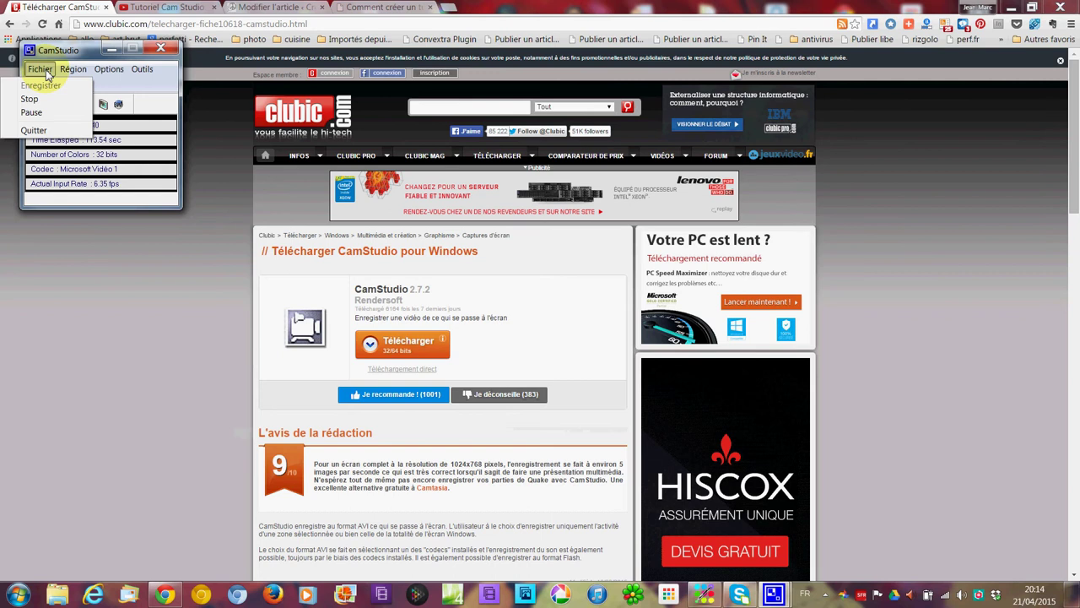
Step: Review CamStudio's video options, including compression and frame rate, and close them without changes
mouse_move(77, 73)
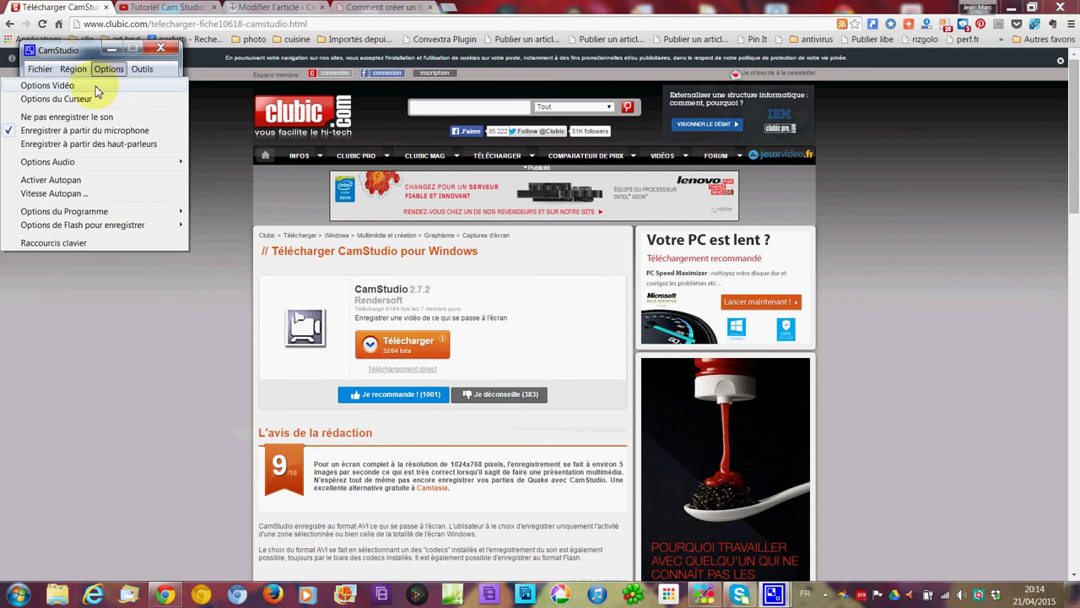
click(96, 87)
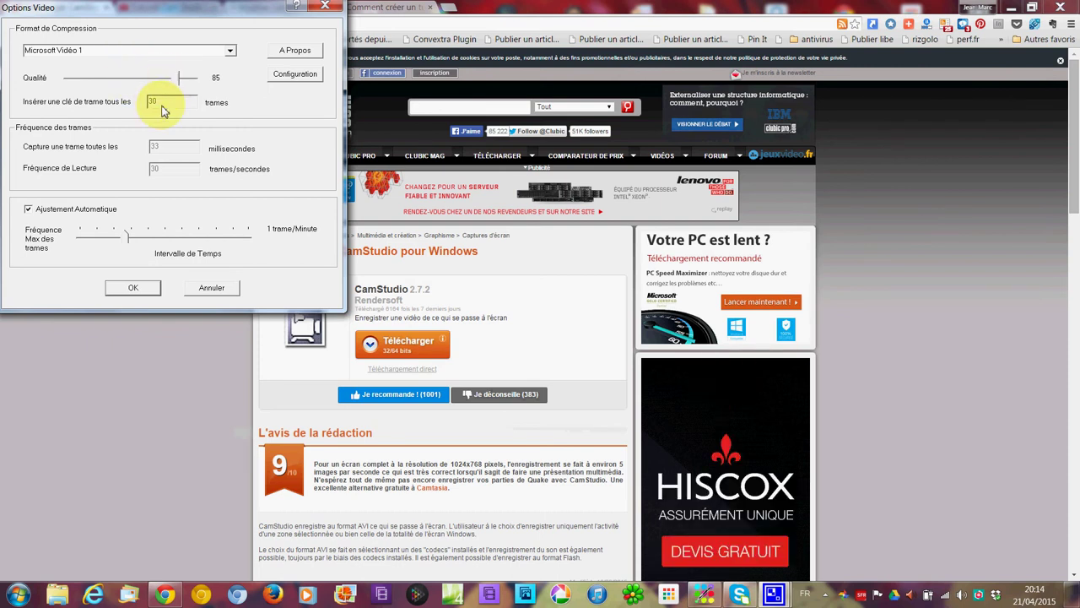
click(209, 287)
Step: Examine CamStudio's cursor display and highlight options, leaving them unchanged
click(105, 69)
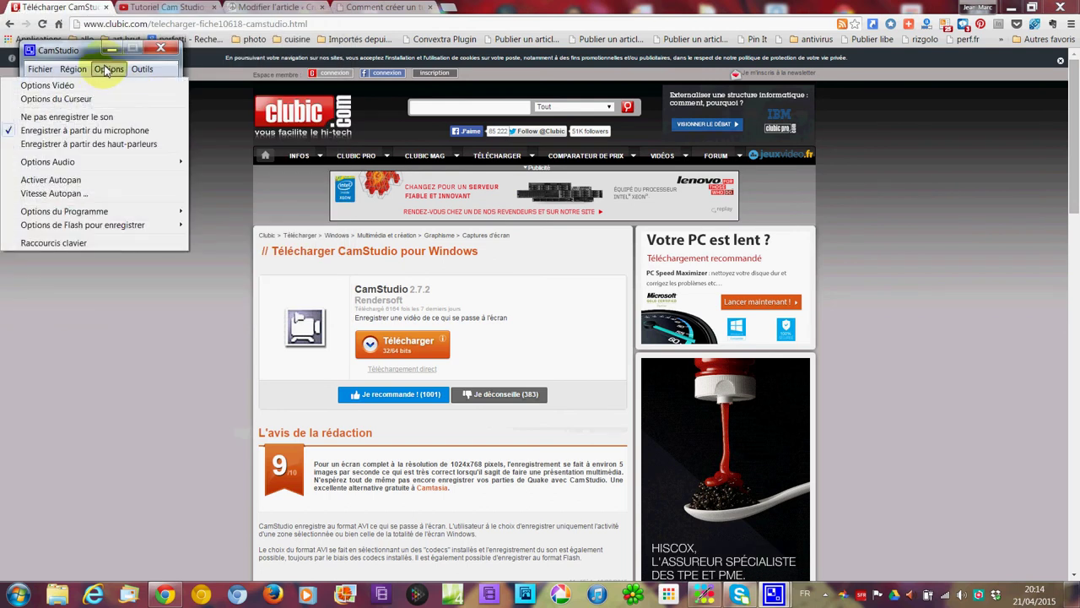
click(68, 98)
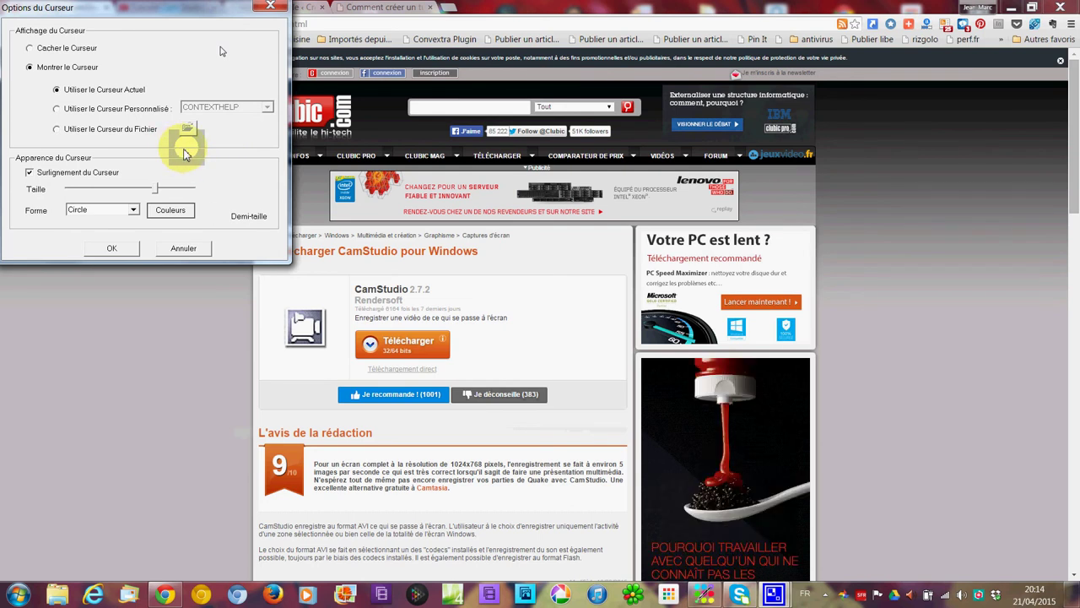
click(184, 247)
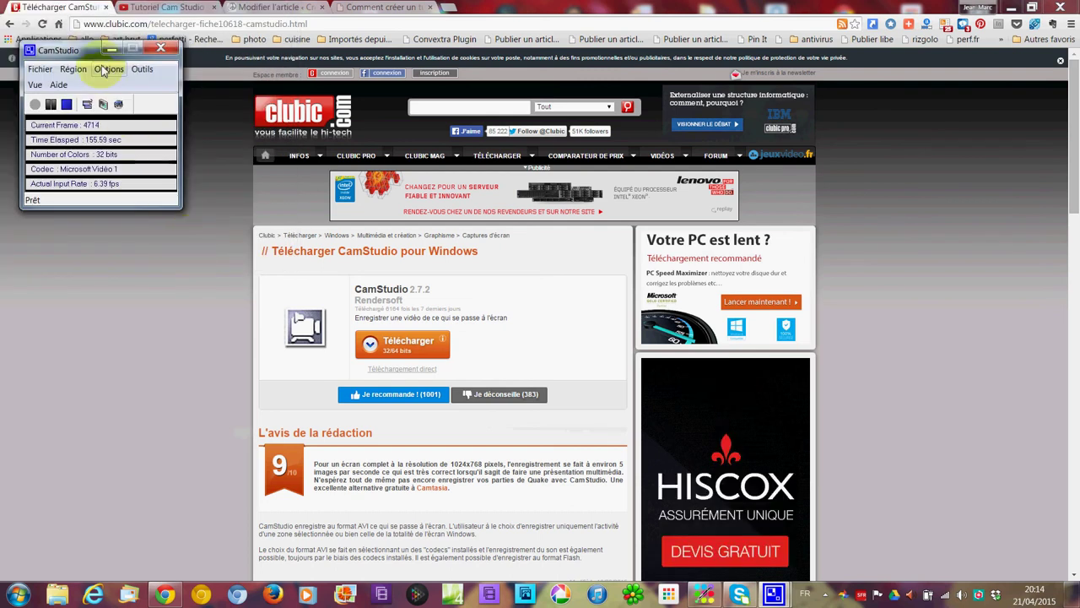
Step: Inspect CamStudio's microphone audio options, including recording format and compression, without changing anything
click(109, 69)
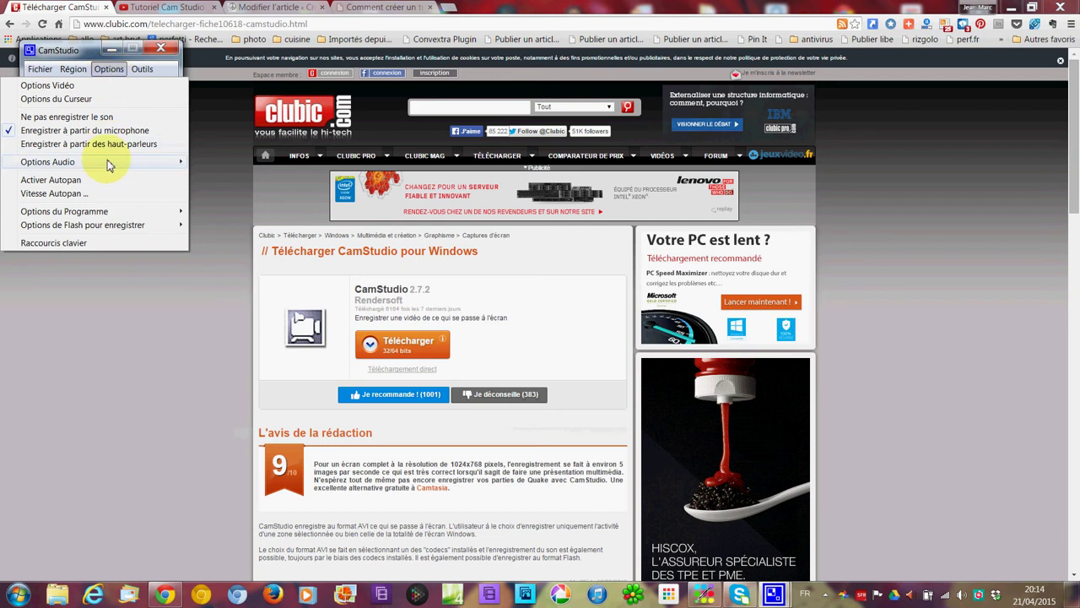
mouse_move(127, 161)
click(203, 163)
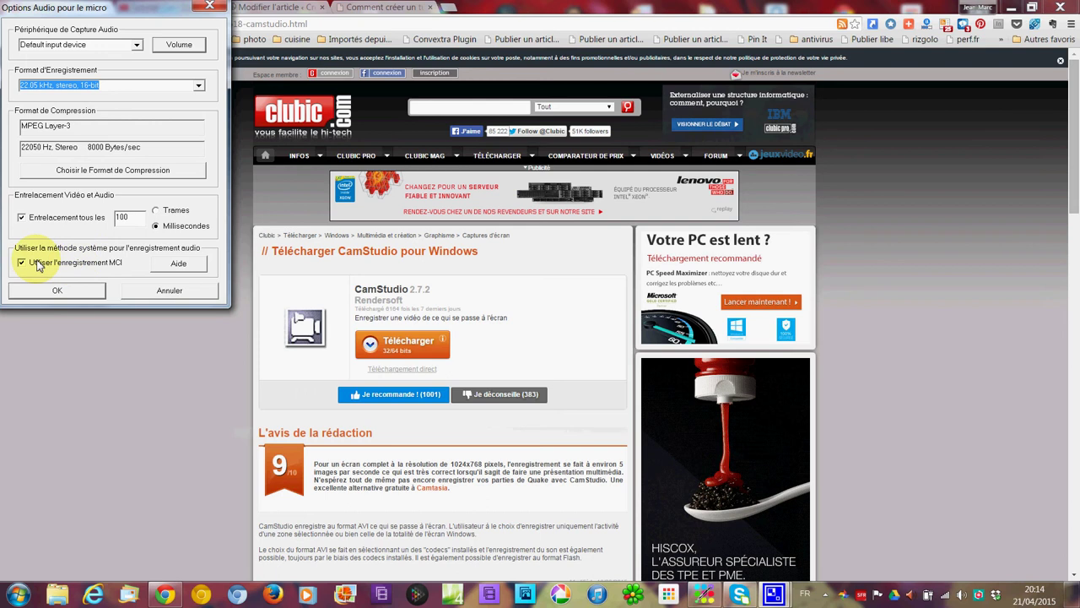
click(143, 290)
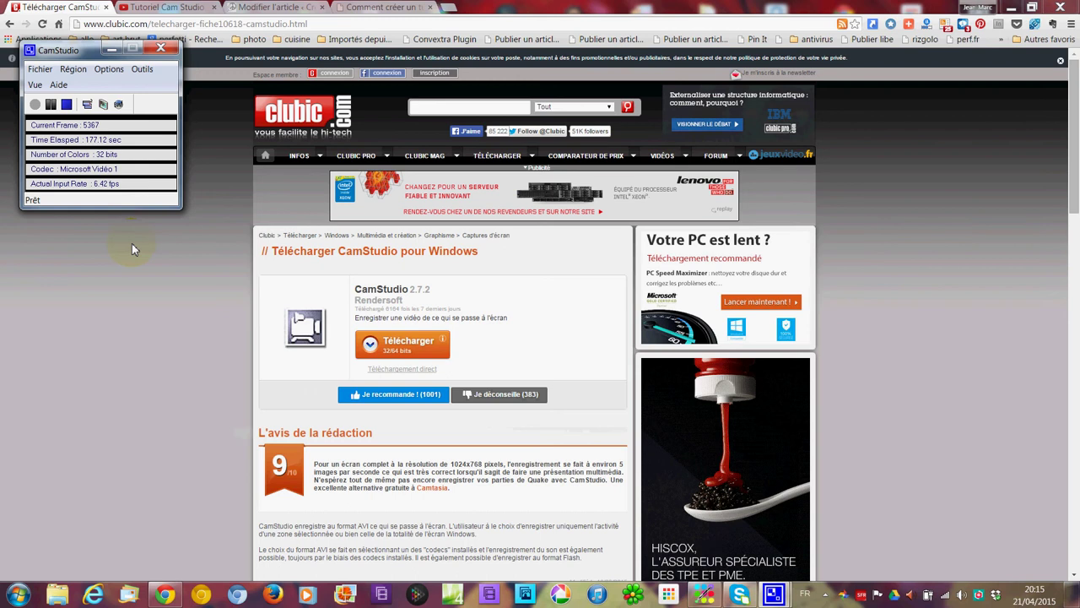
click(112, 71)
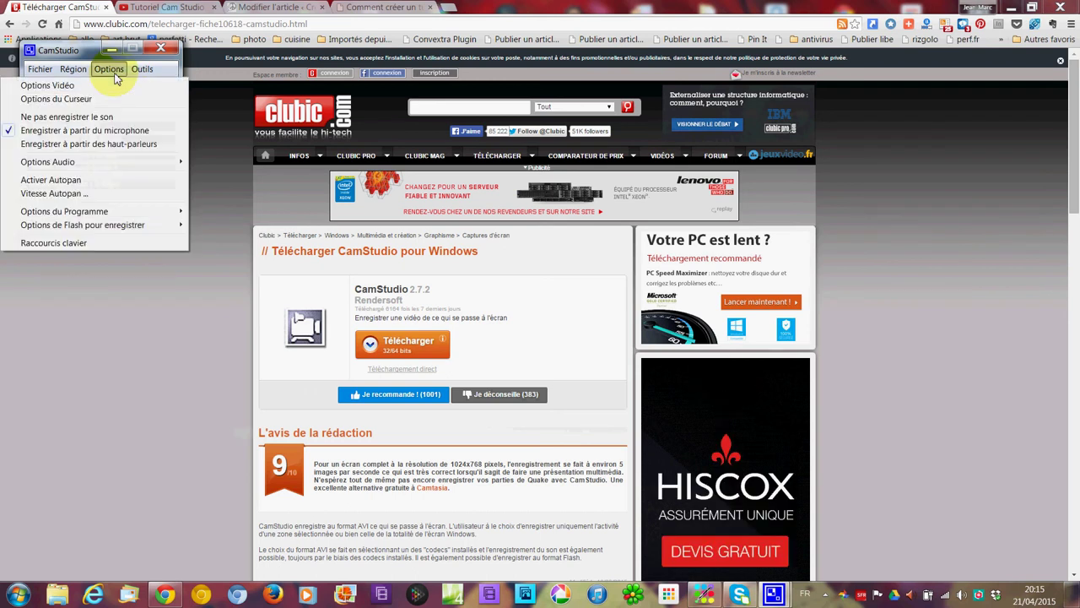
click(111, 70)
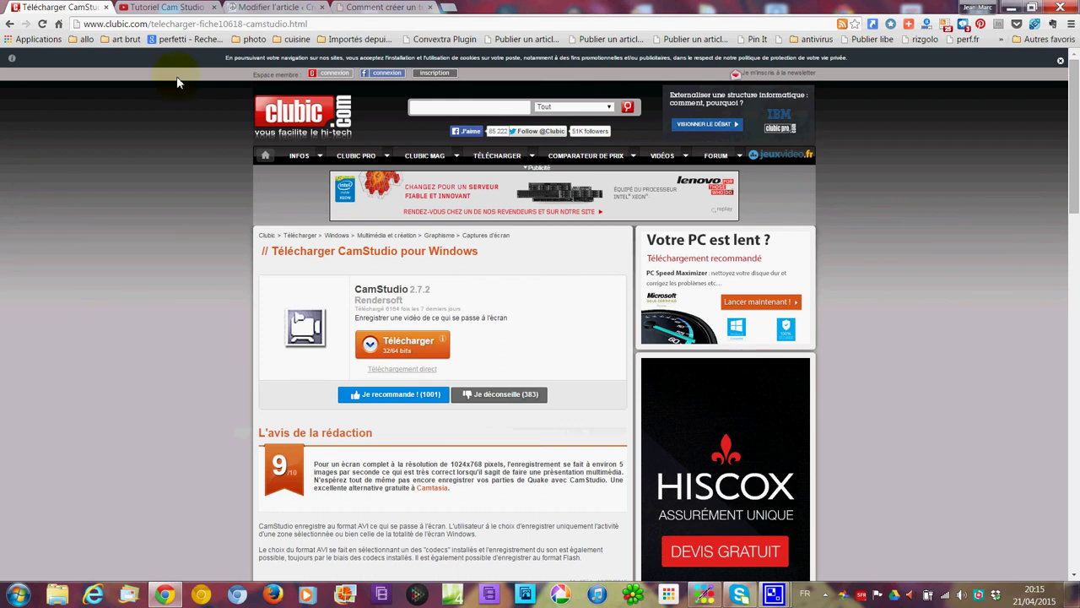
Step: Switch to the YouTube page of the Cam Studio tutorial and open the video upload page
click(166, 9)
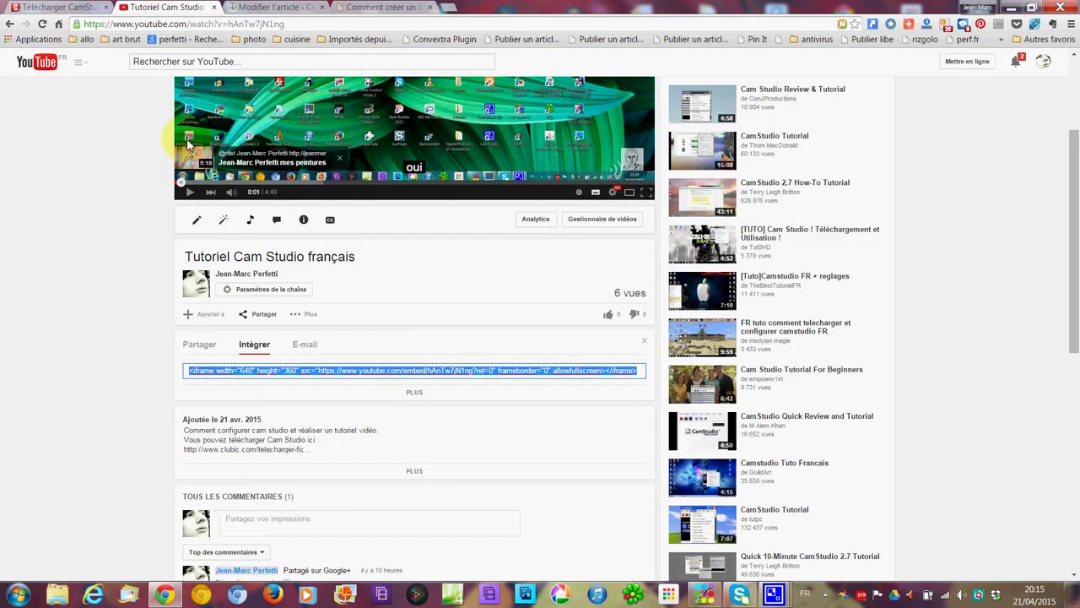
scroll(84, 177, up, 2)
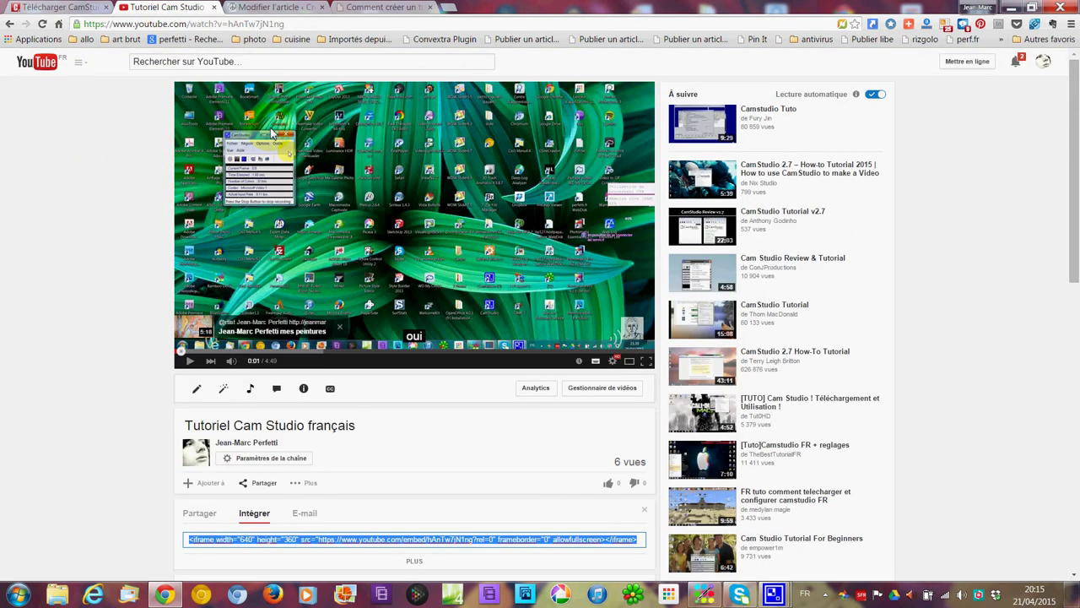
click(969, 63)
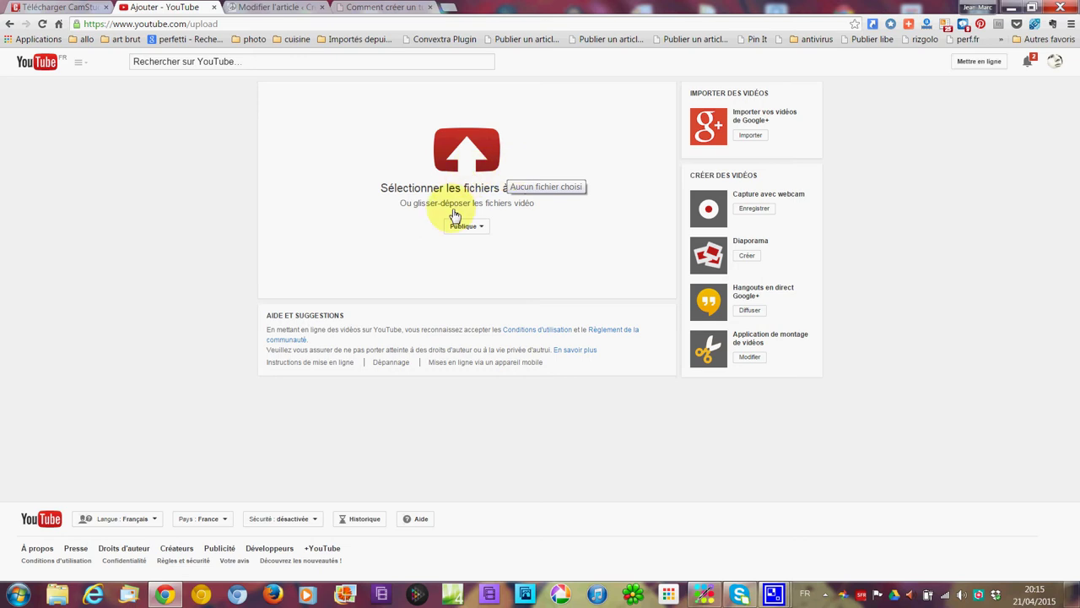
Step: Bring the CamStudio window back over the upload page and locate its control for stopping the recording
mouse_move(767, 592)
click(715, 550)
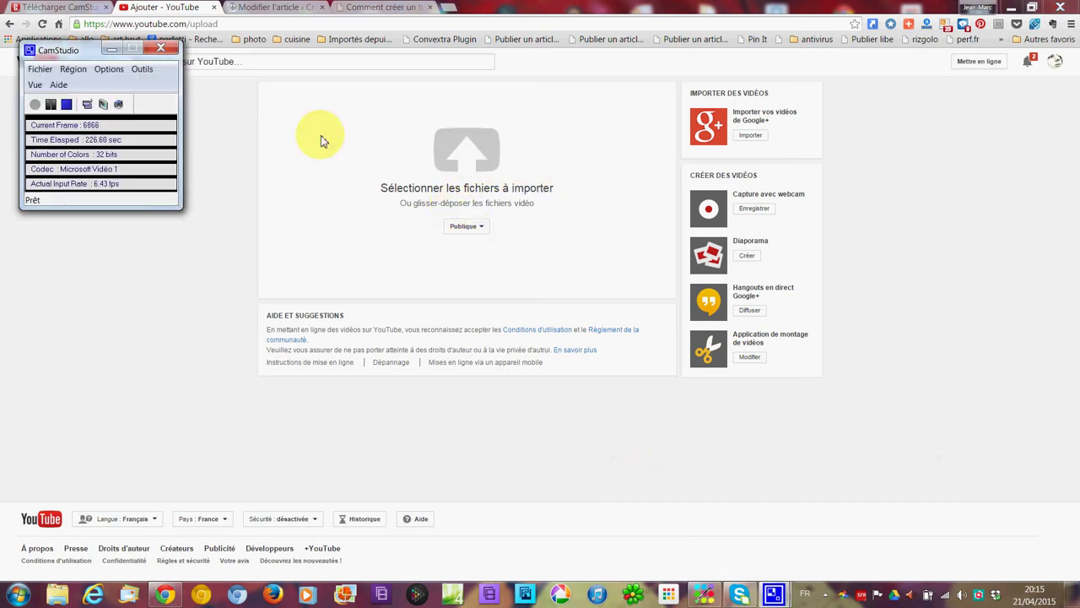
click(67, 107)
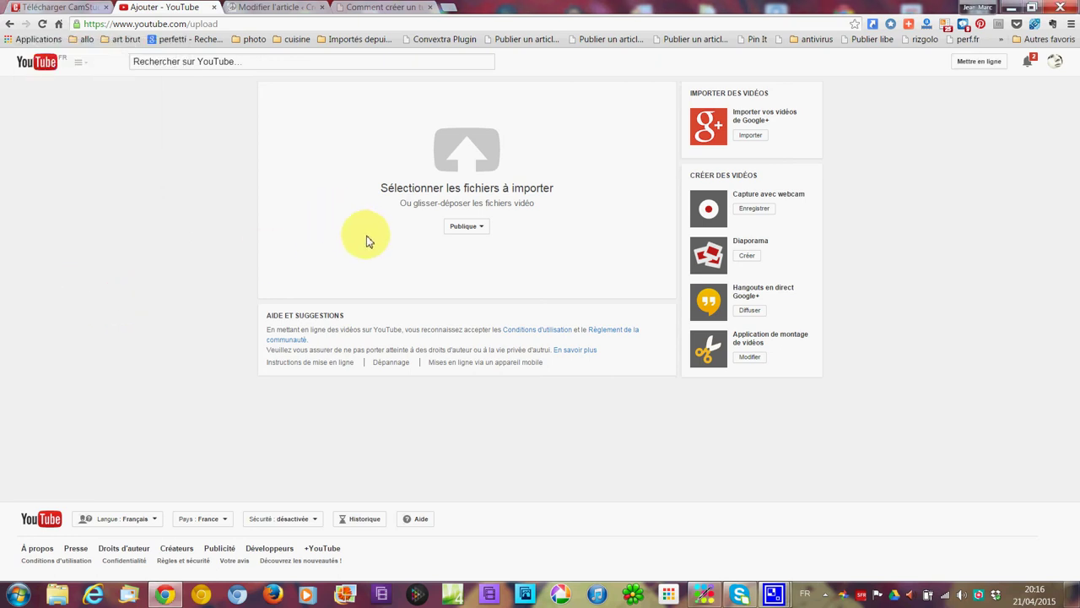
Step: Check the privacy choices, keep Publique, and upload the video 1.avi from the videos-cm-tuto folder
click(469, 233)
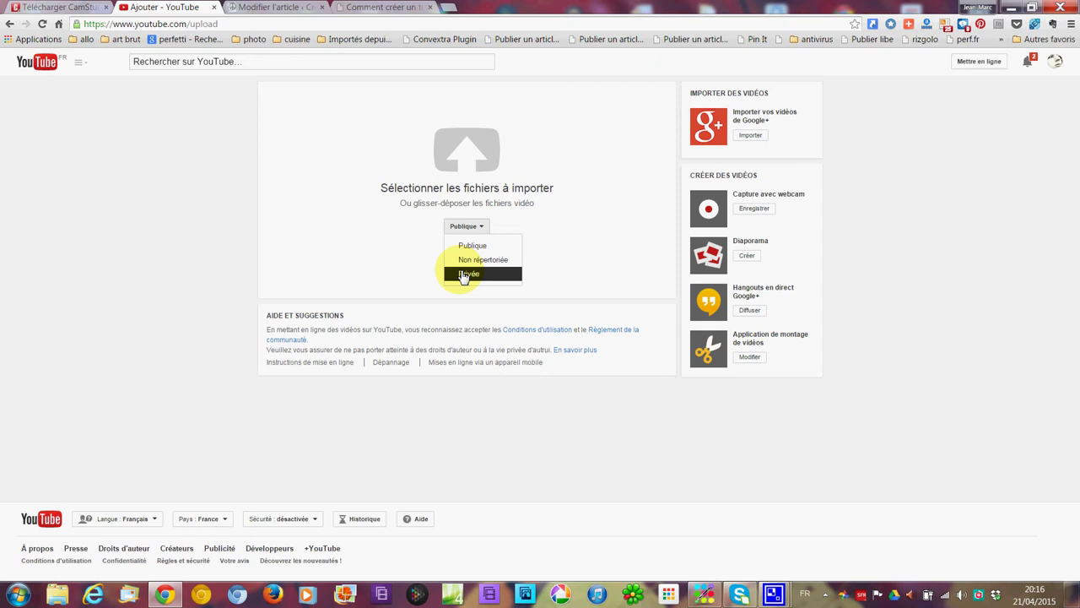
click(456, 228)
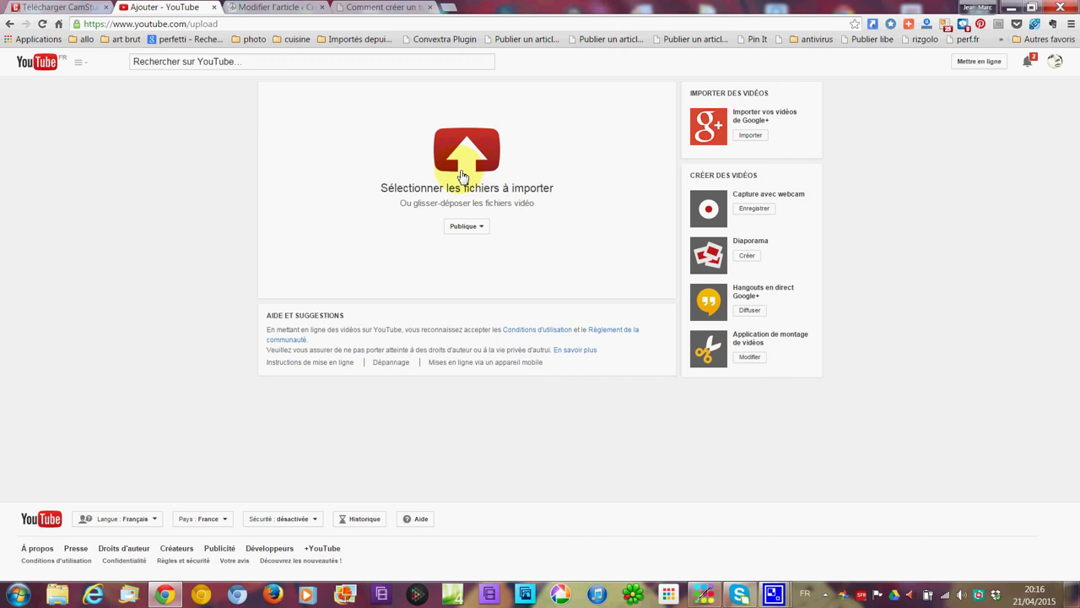
click(466, 176)
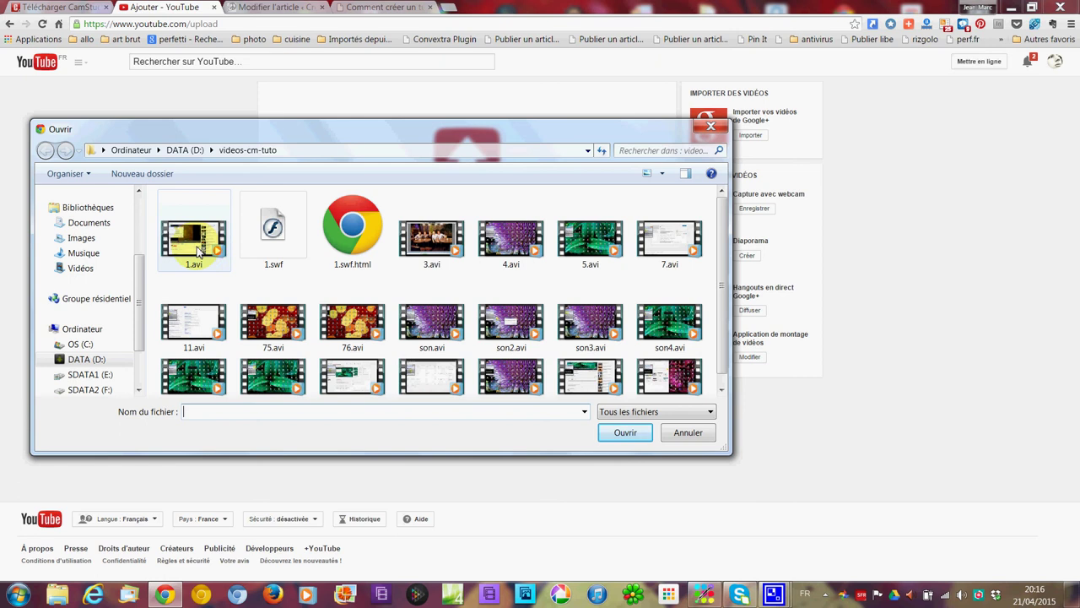
double_click(198, 248)
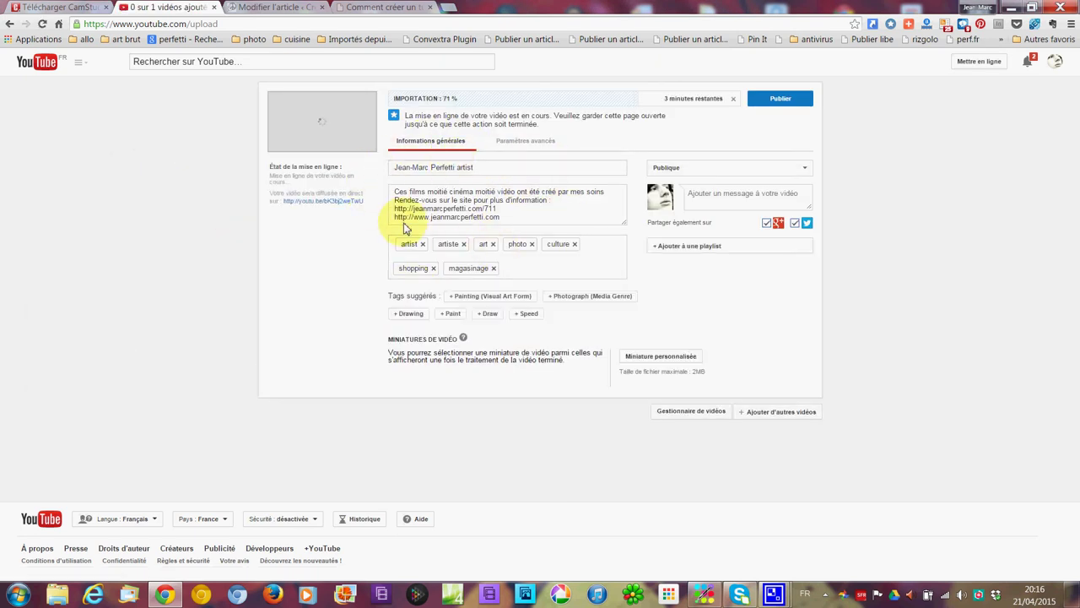
Step: In the uploaded video's advanced settings, set the language to Non applicable and the recording date to 14 avril 2015
click(526, 147)
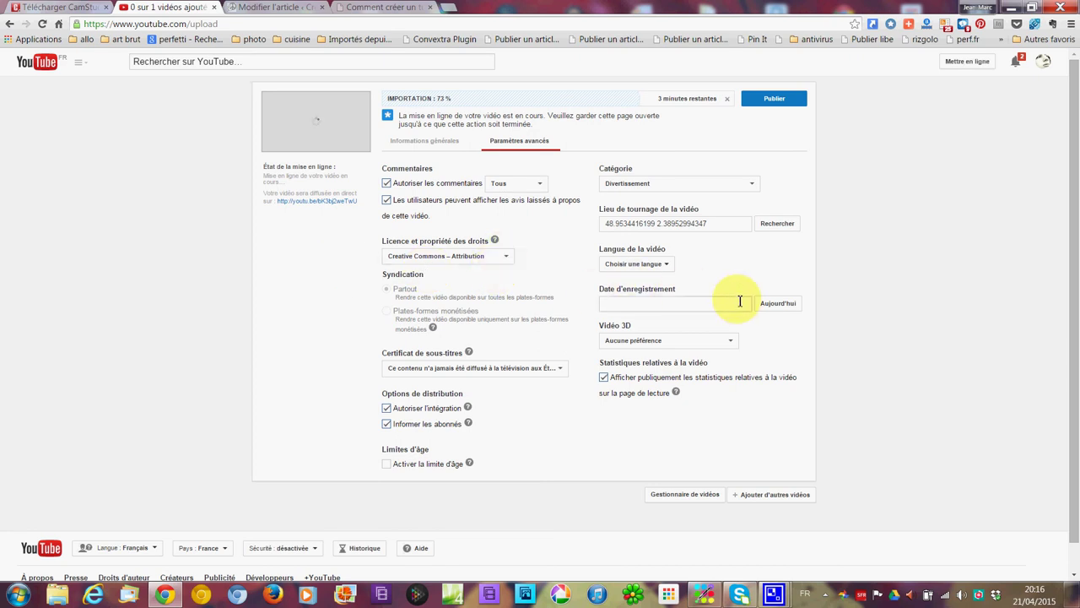
click(655, 267)
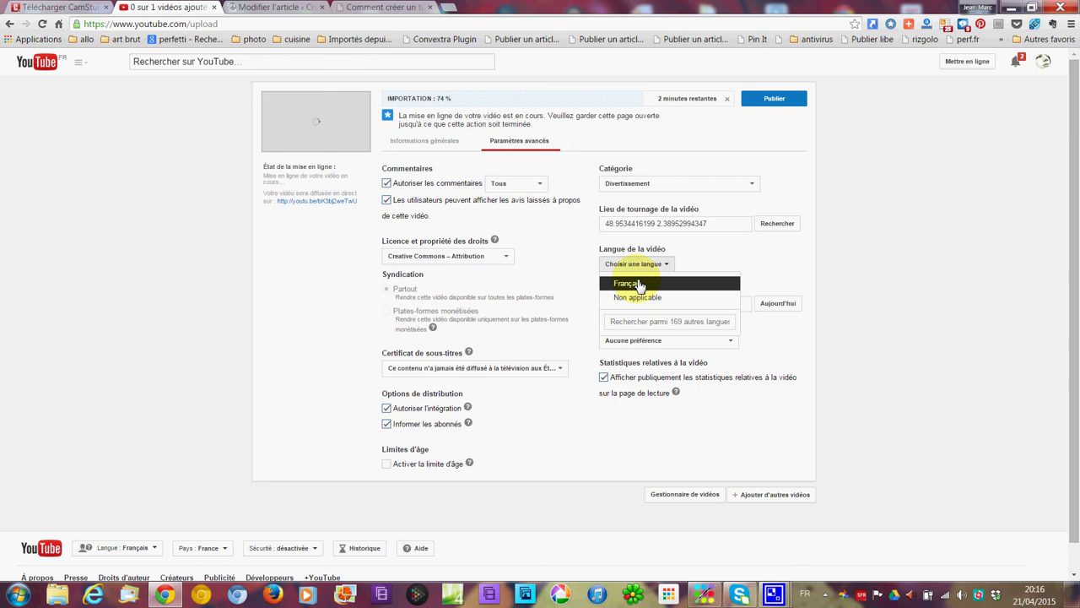
click(639, 284)
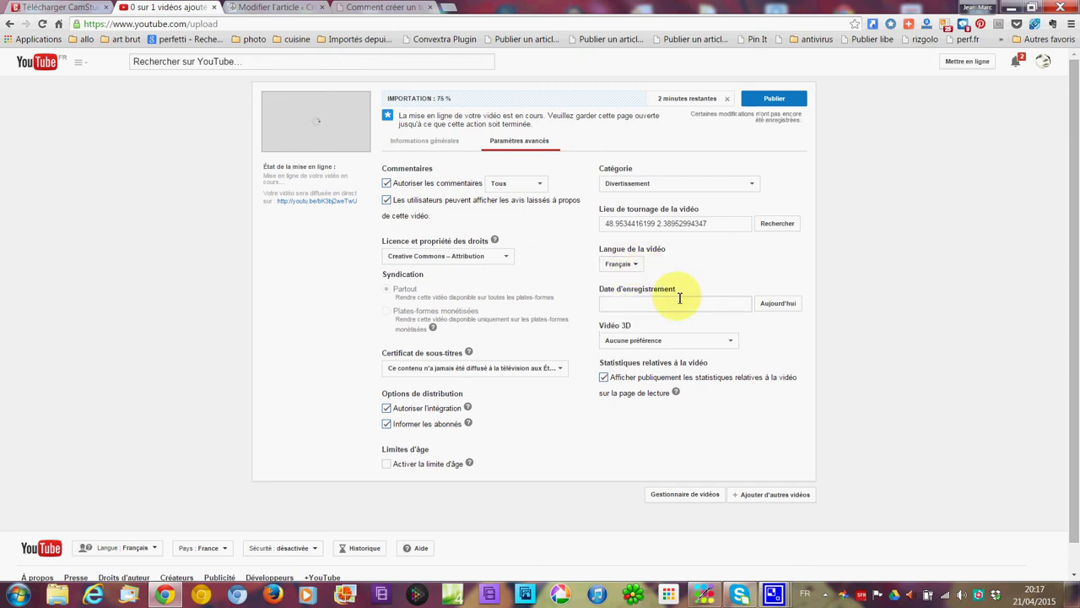
click(637, 267)
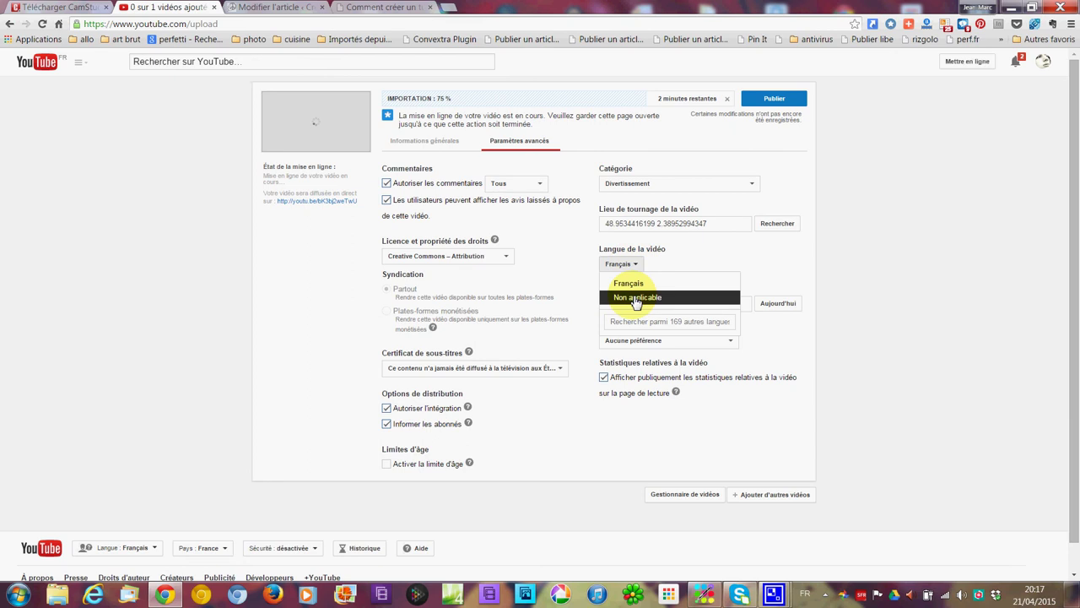
click(637, 297)
click(615, 304)
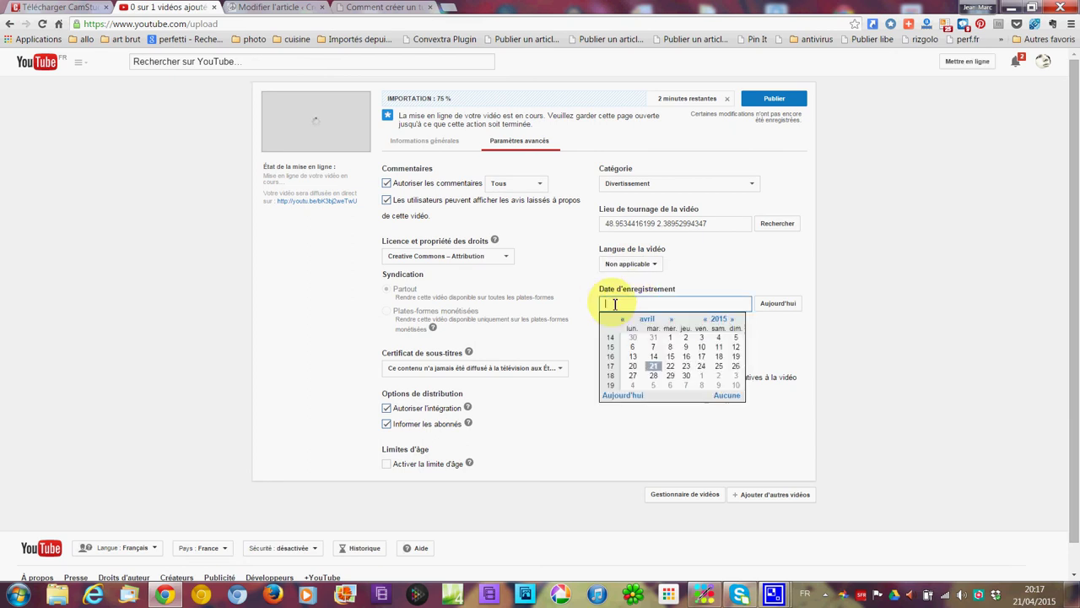
click(651, 366)
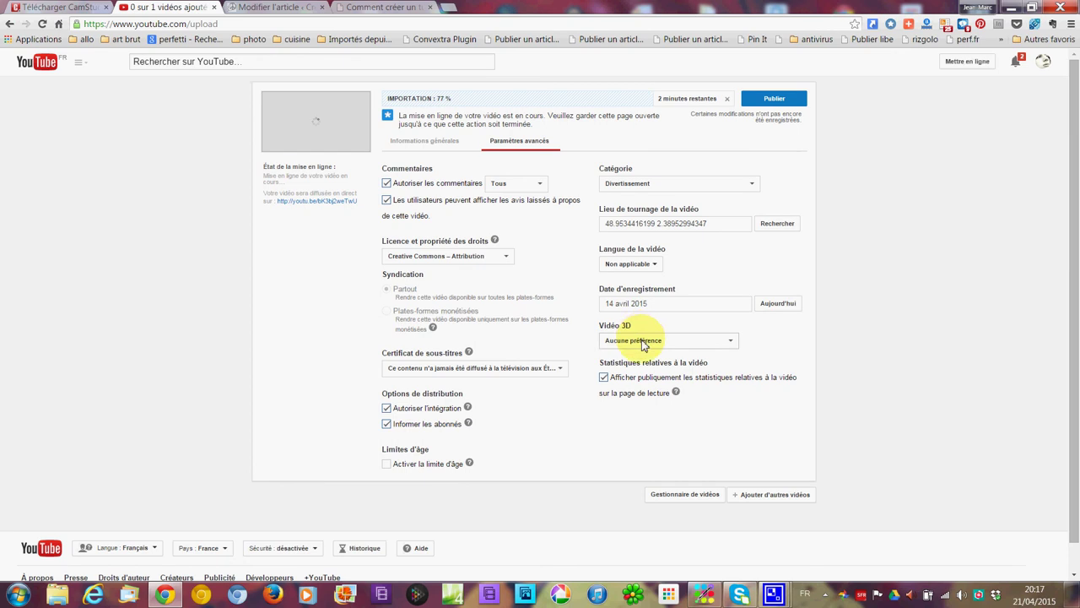
Step: Check the uploaded video's 3D options and keep Aucune préférence
click(642, 341)
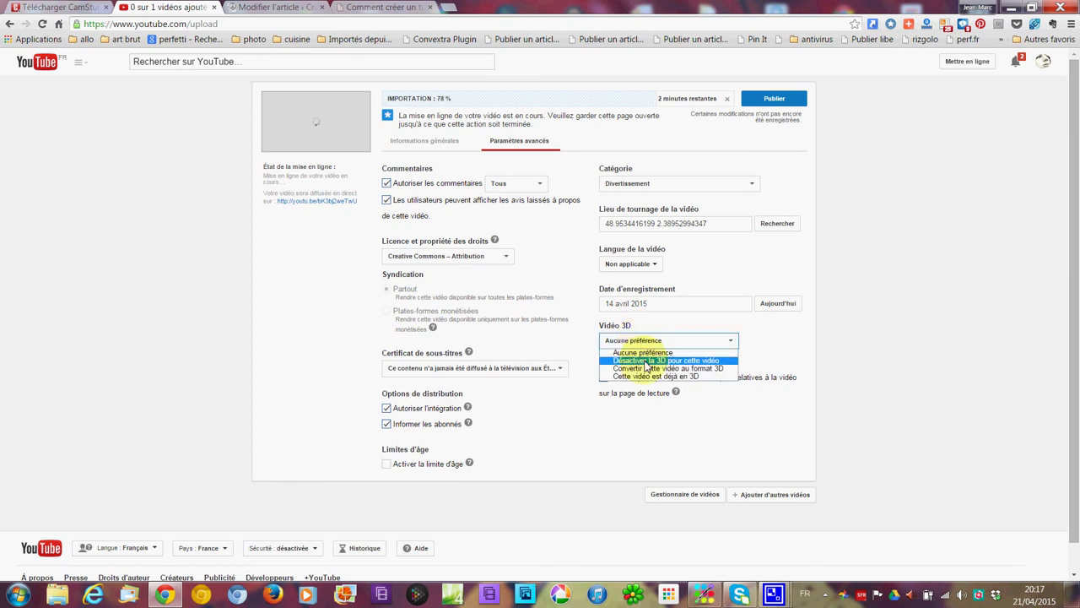
click(643, 352)
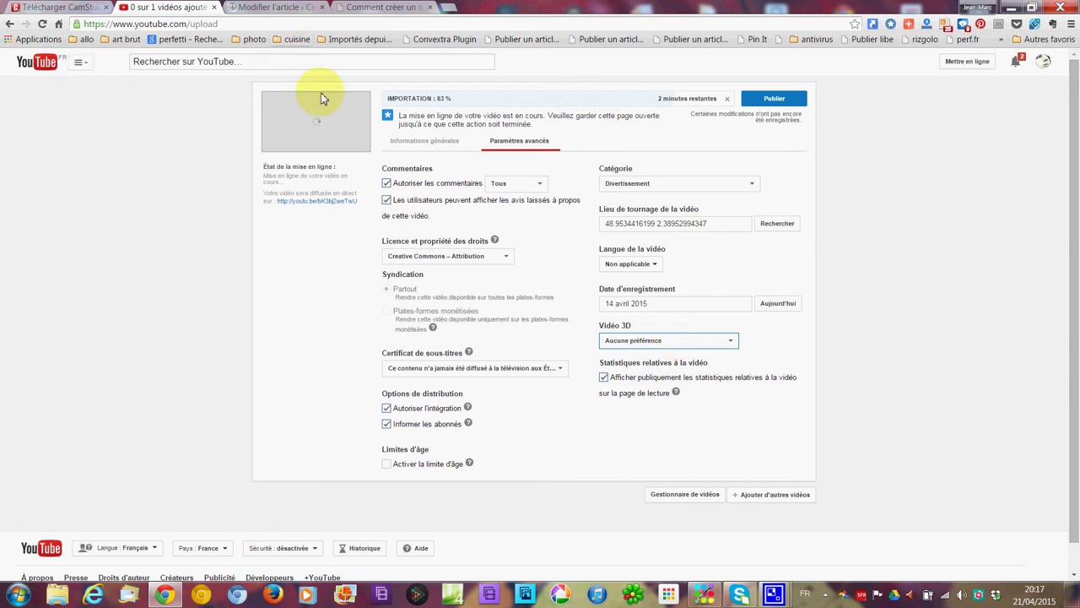
click(768, 101)
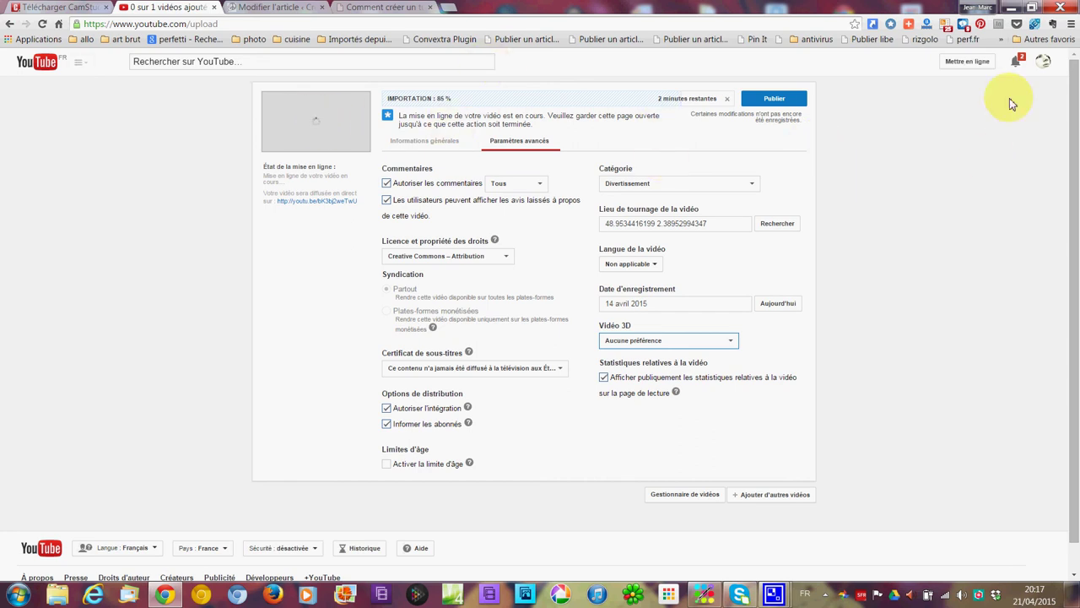
Step: Leave the upload page for Creator Studio and open the video Tutoriel Cam Studio français from the video manager
click(1043, 61)
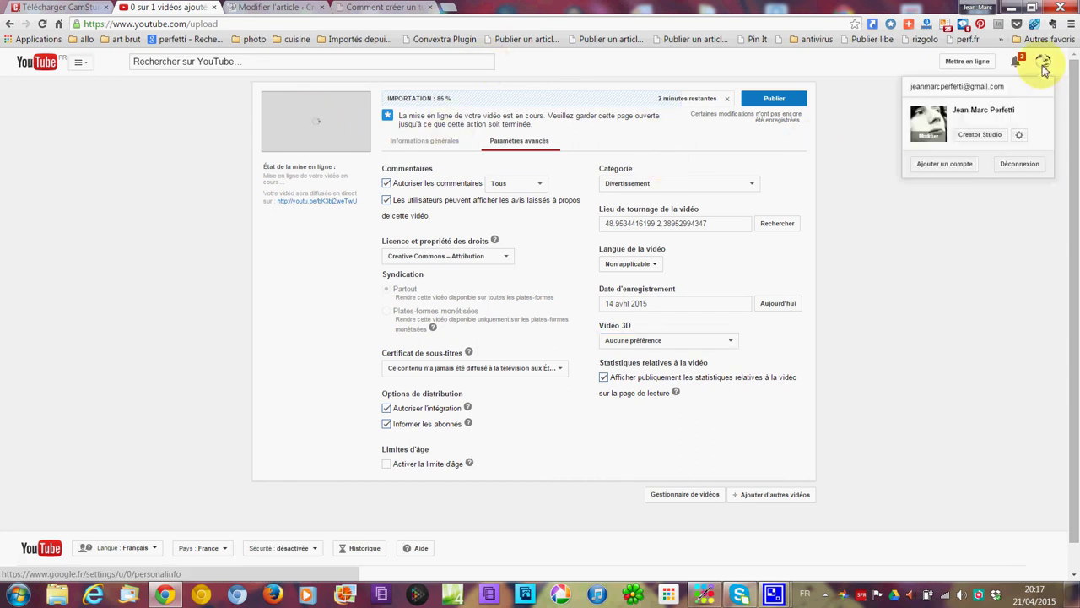
click(979, 136)
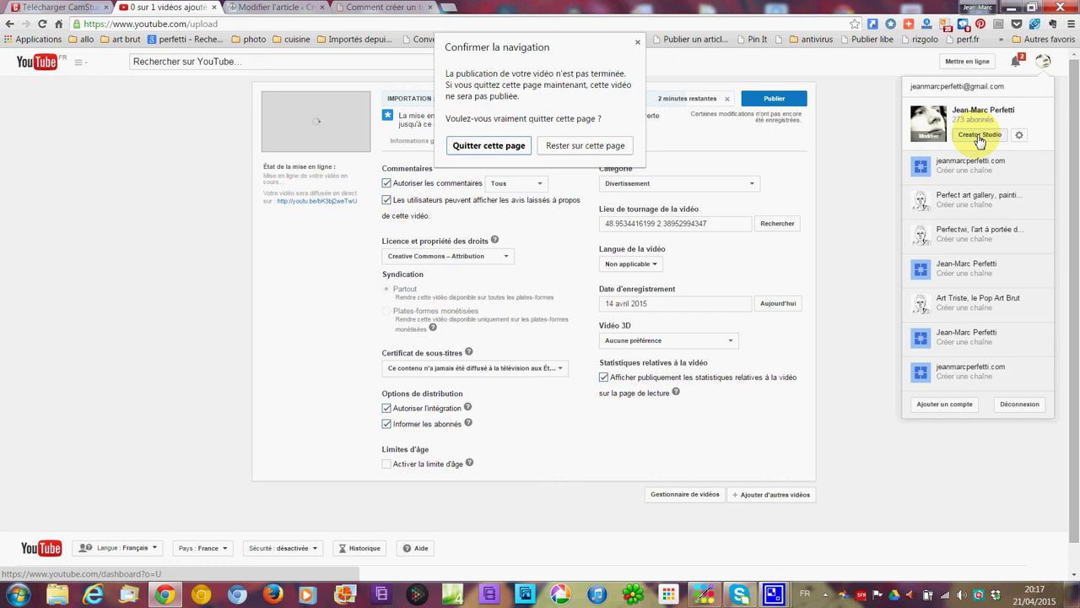
click(492, 147)
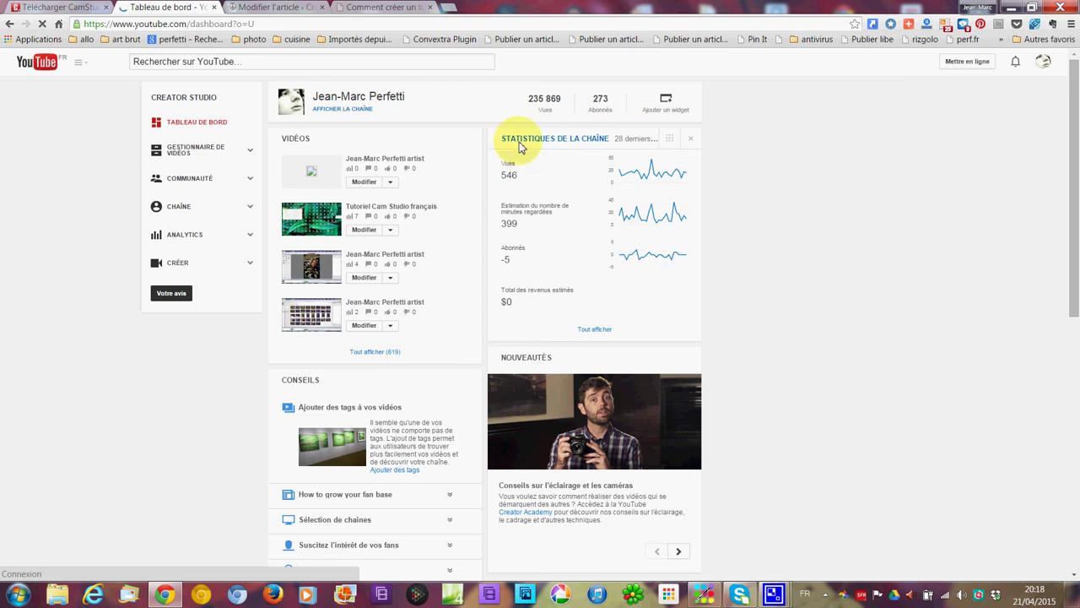
click(213, 154)
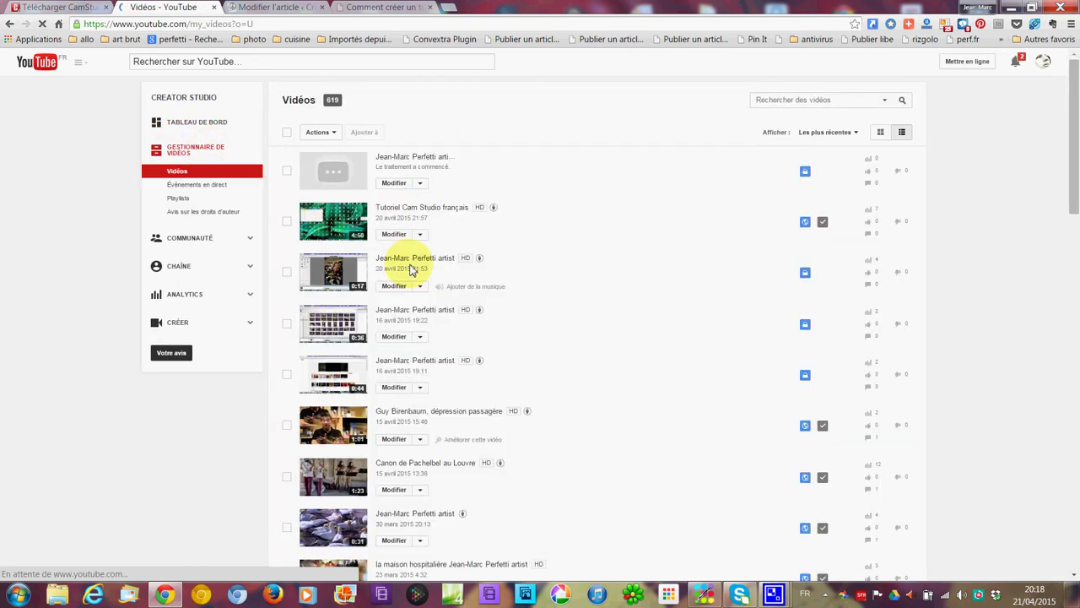
click(394, 210)
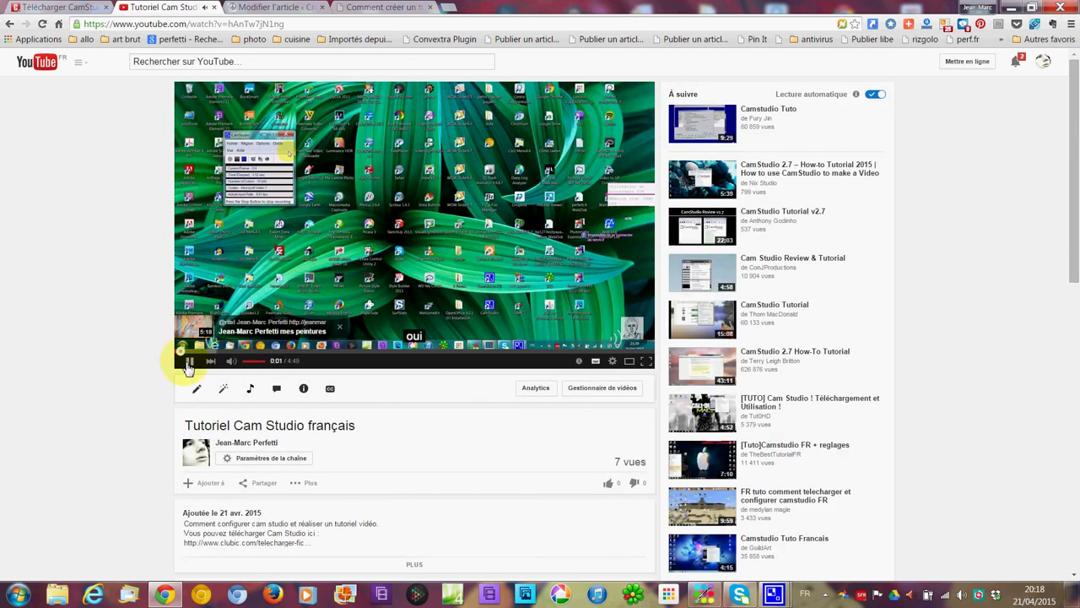
Step: Pause the tutorial video and view it briefly in full-screen mode
click(187, 361)
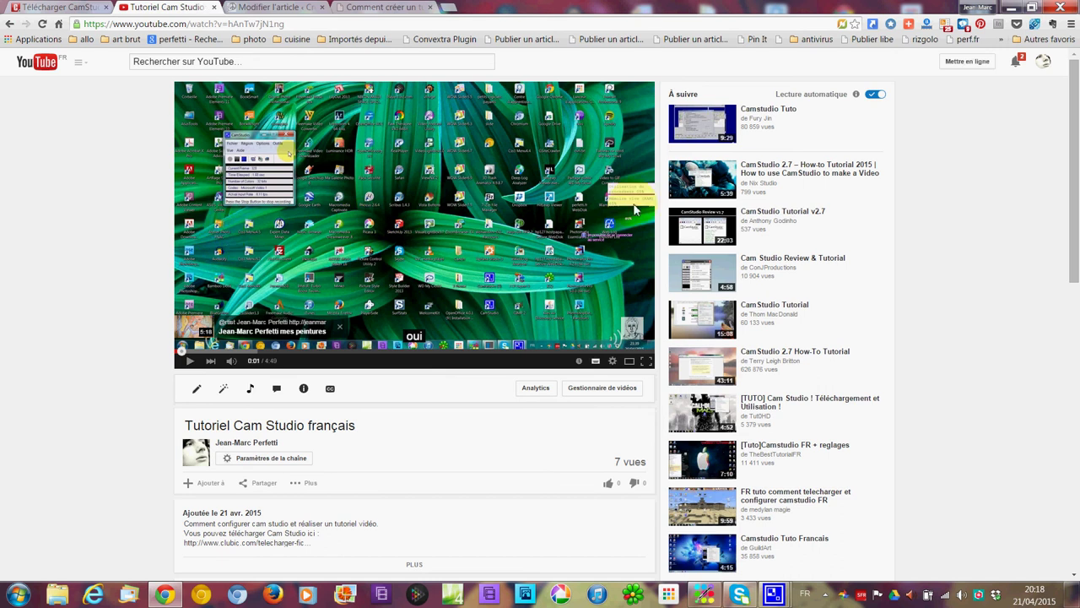
click(645, 360)
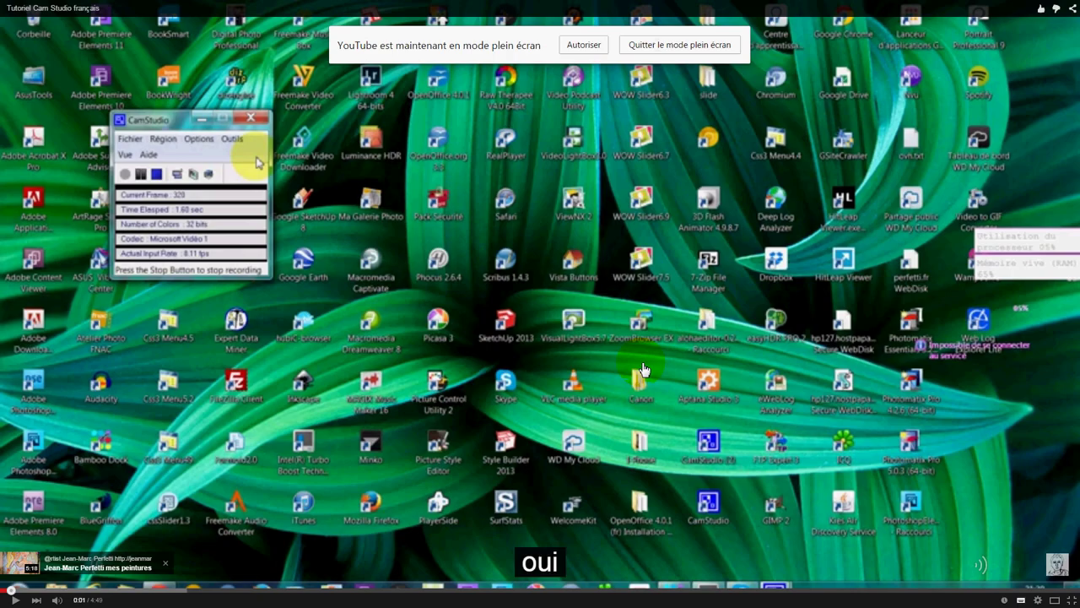
click(1069, 599)
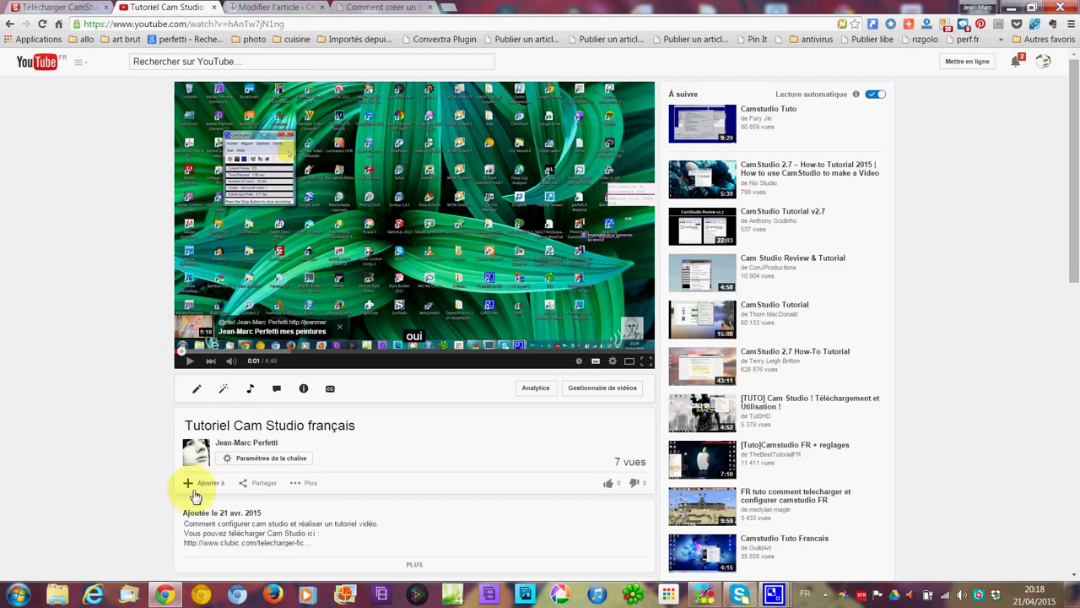
Step: Copy the iframe embed code of Tutoriel Cam Studio français from its sharing options
click(254, 488)
scroll(112, 459, down, 2)
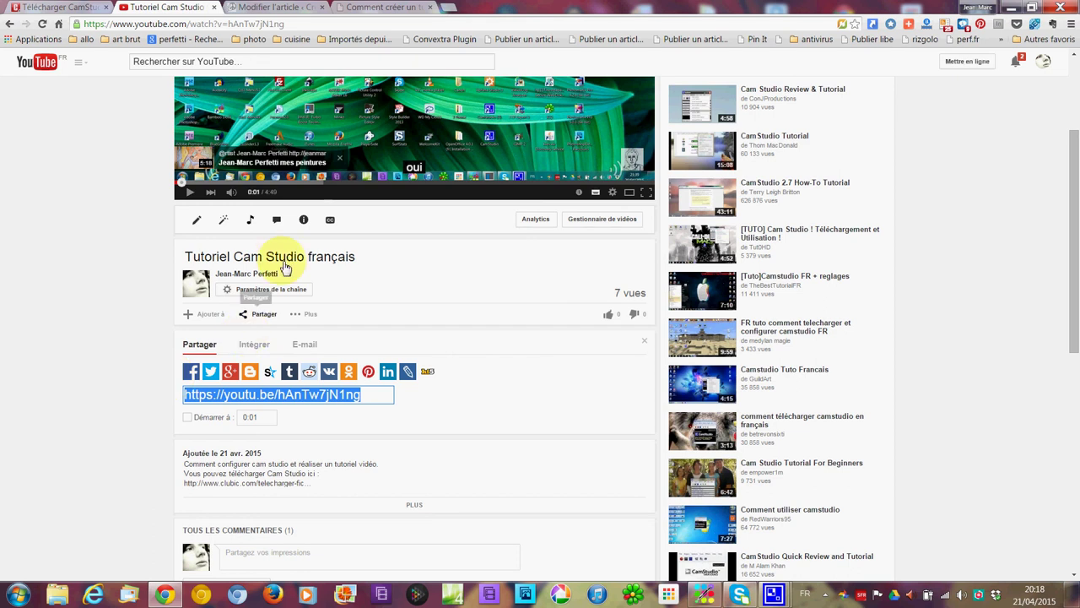
click(253, 347)
key(ctrl+c)
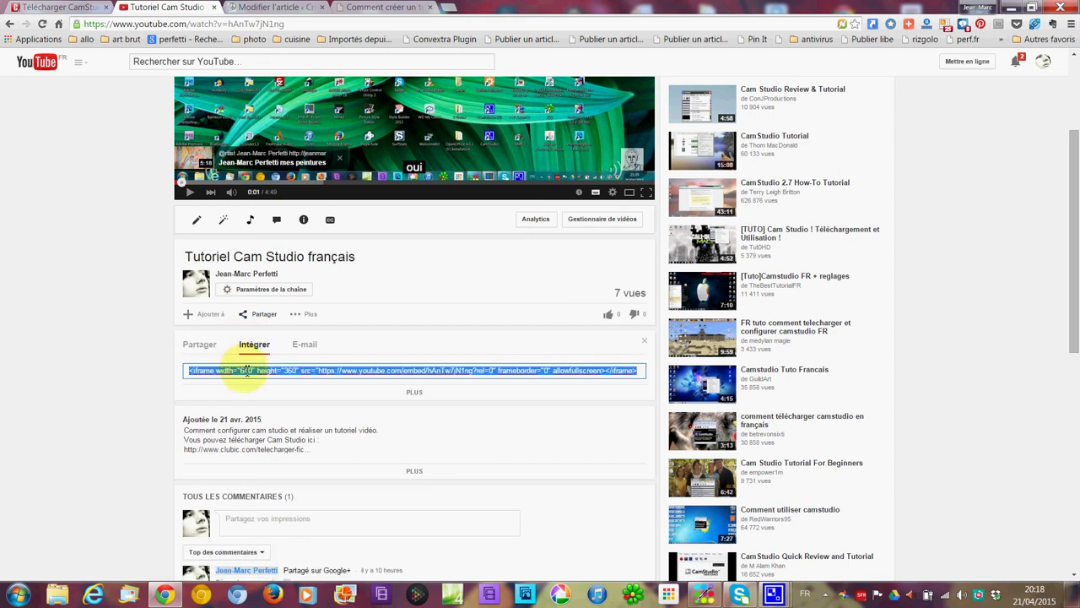
right_click(246, 371)
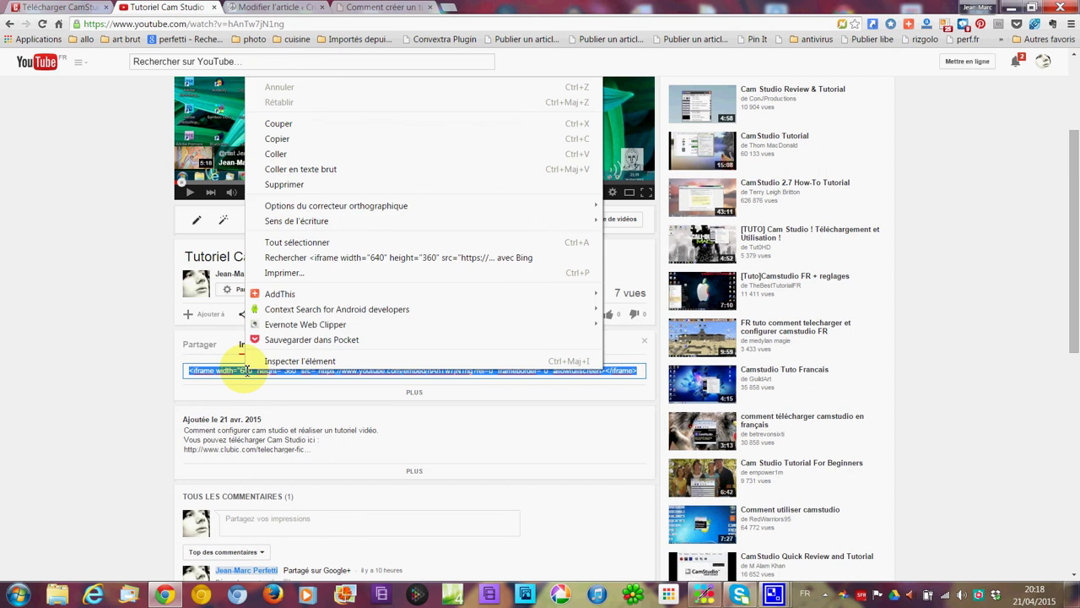
click(276, 140)
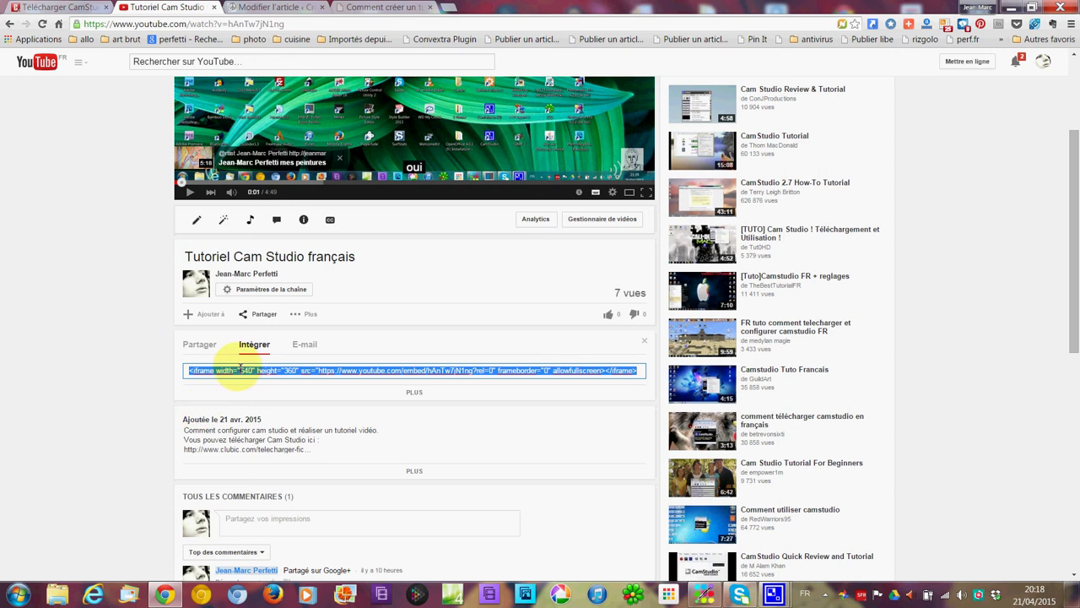
Step: In the WordPress article Comment créer un tutoriel vidéo, edit the Éditeur Visuel widget and delete the embedded video below the cam studio heading
click(267, 7)
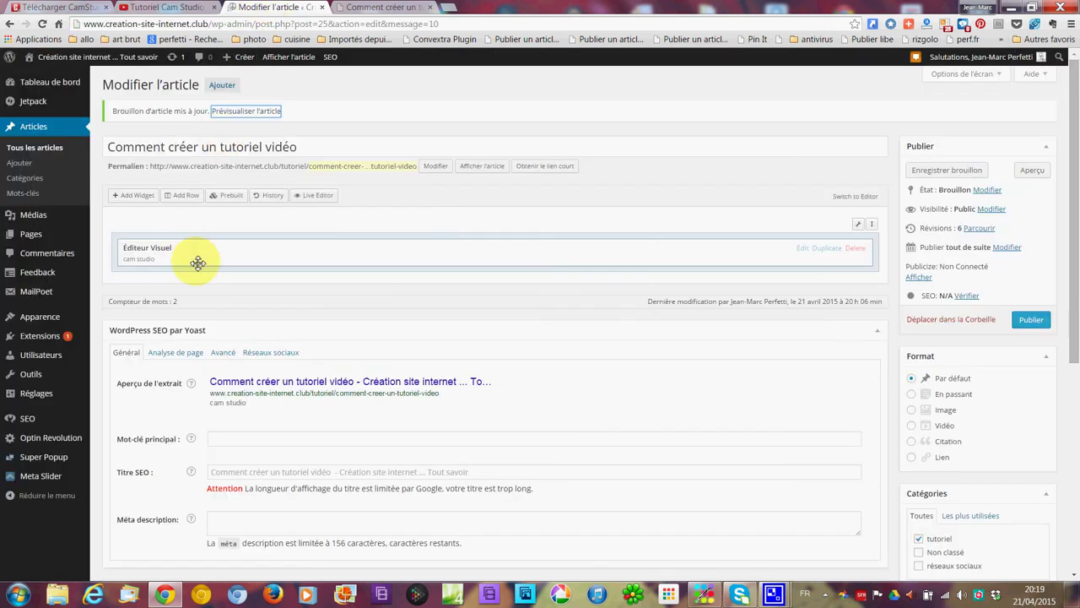
mouse_move(844, 249)
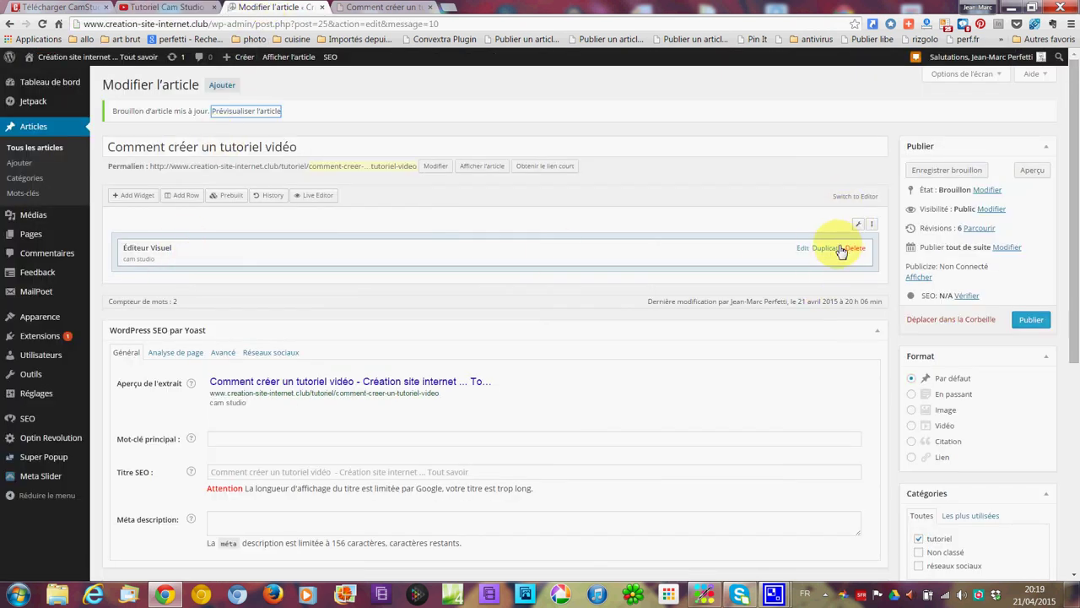
click(802, 248)
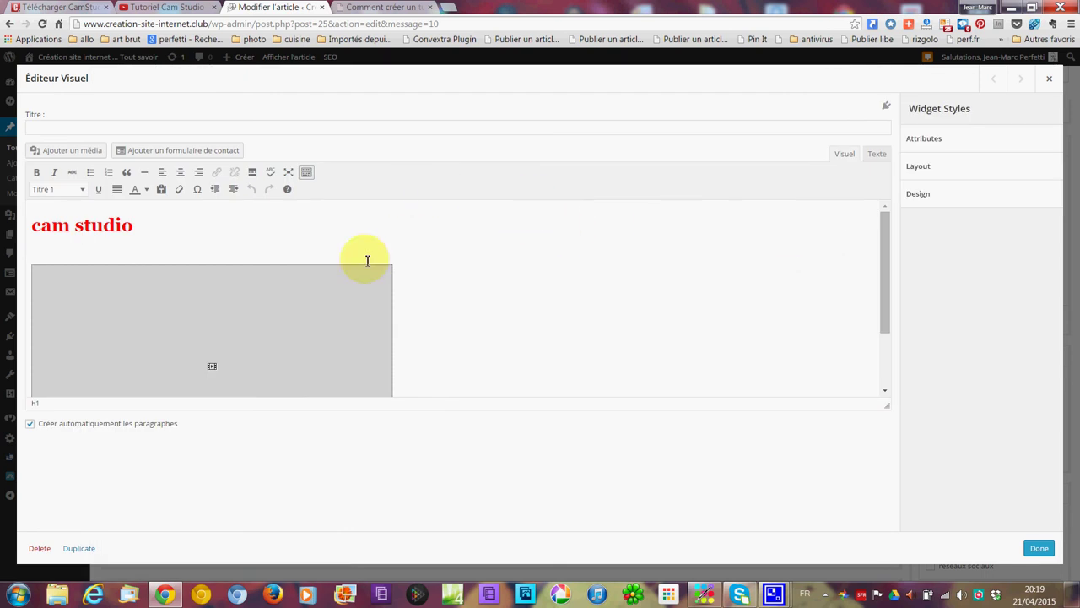
click(353, 291)
key(Delete)
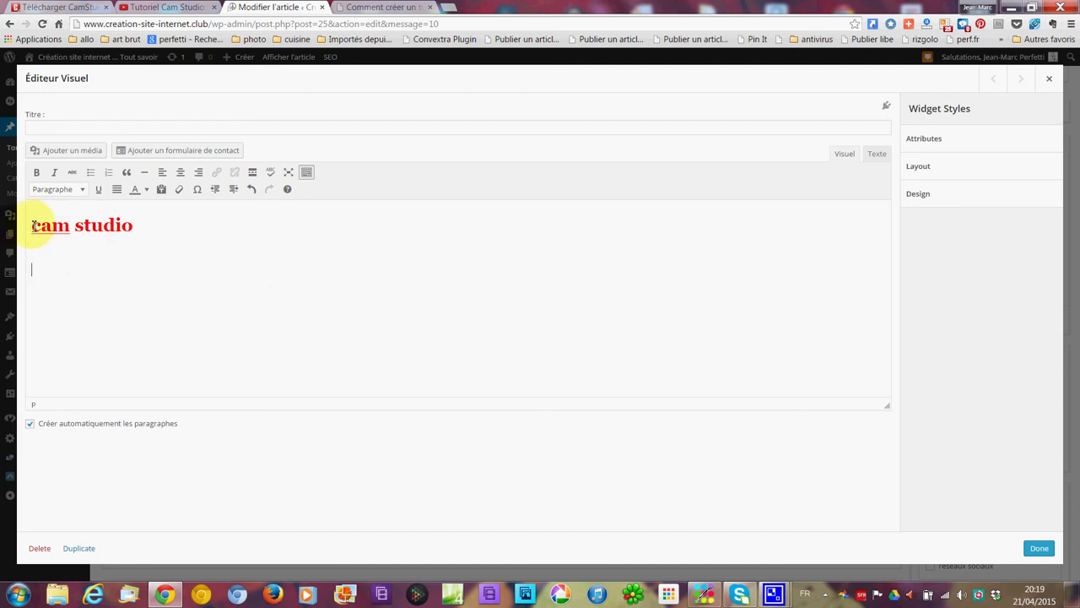
Step: Paste the copied iframe code below the heading in the widget's HTML source and check it in the visual view
click(877, 155)
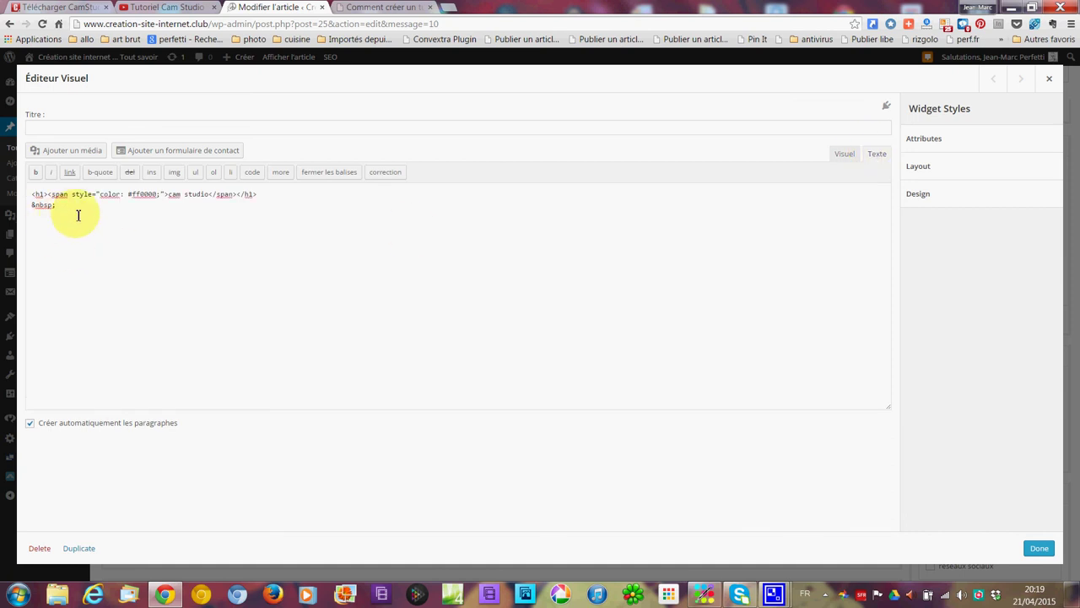
right_click(86, 224)
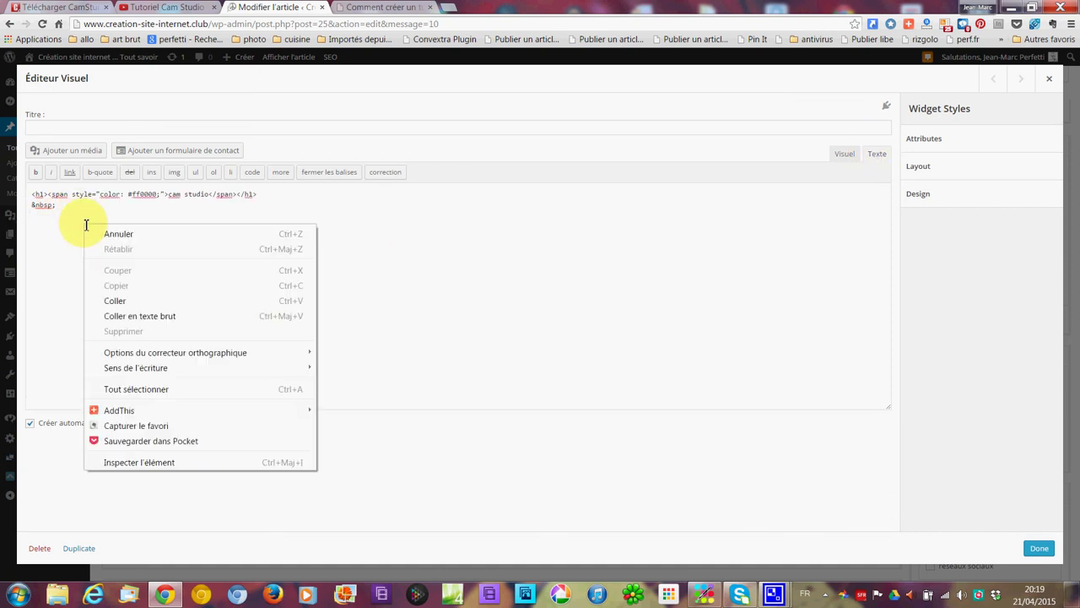
click(100, 299)
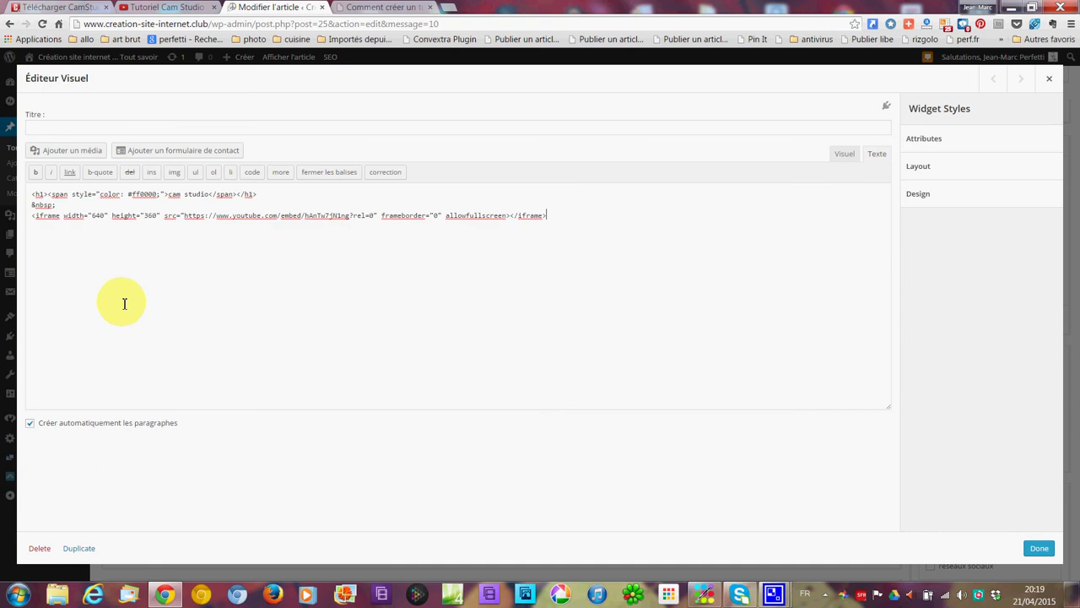
click(844, 154)
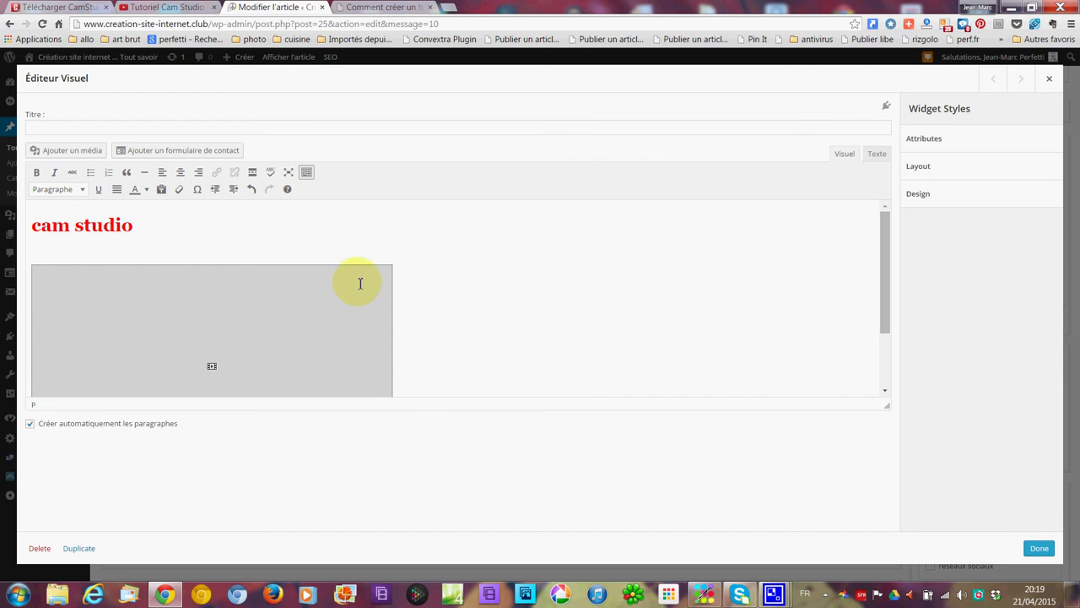
scroll(360, 283, down, 1)
scroll(356, 282, up, 1)
scroll(329, 295, down, 1)
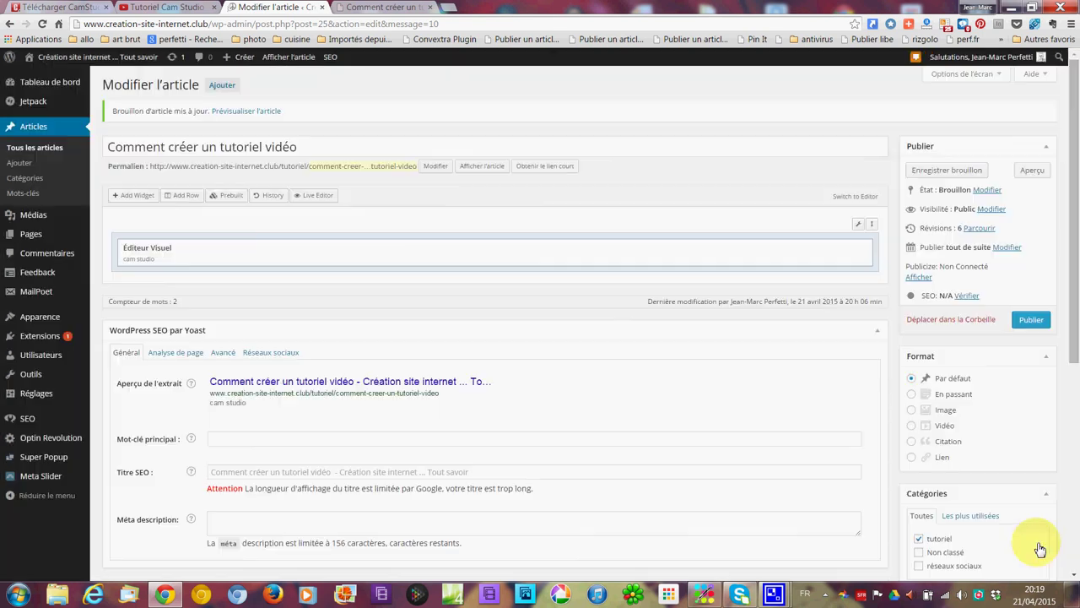
Step: Save the edited article as a draft and test the embedded video in the article preview
click(1039, 548)
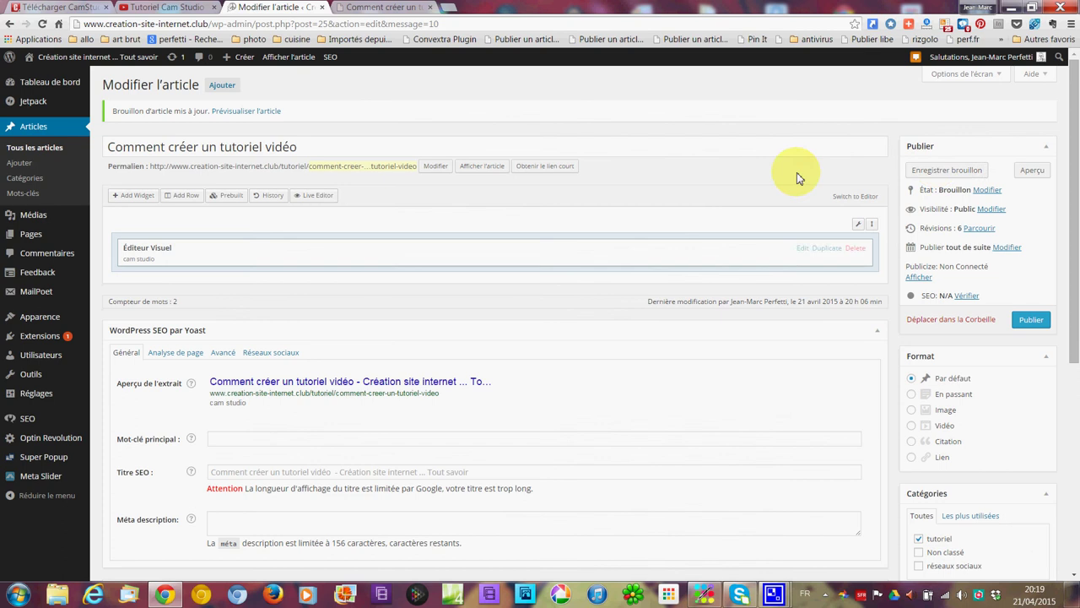
click(936, 169)
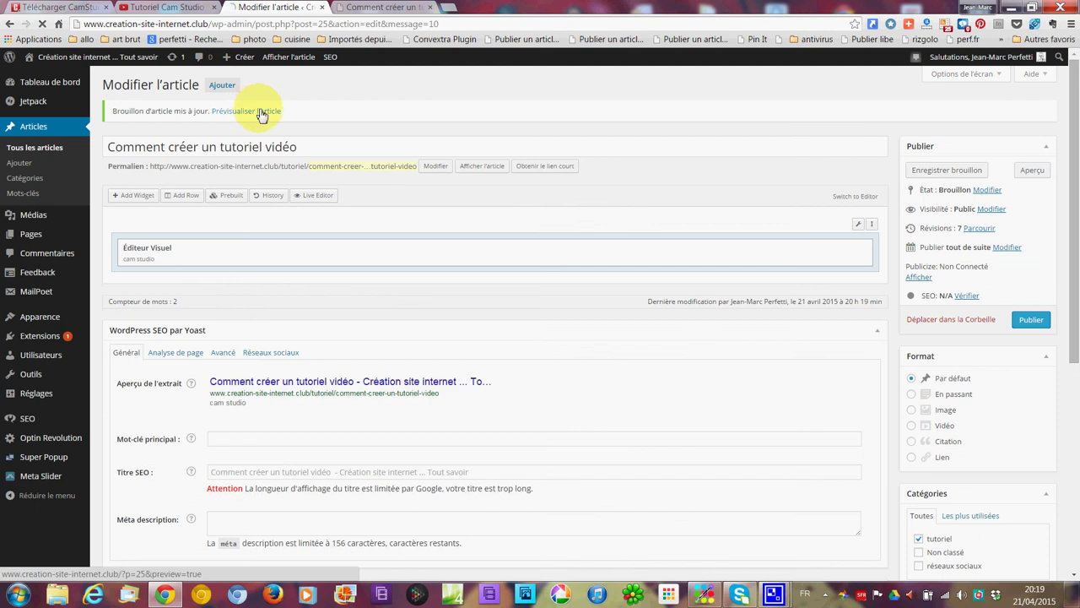
click(258, 110)
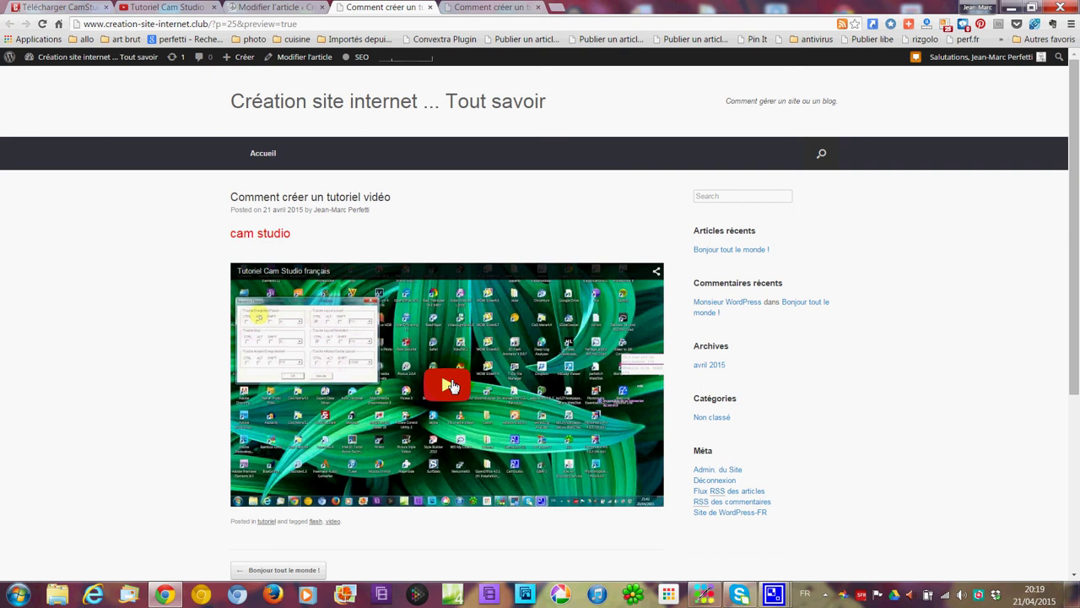
click(450, 385)
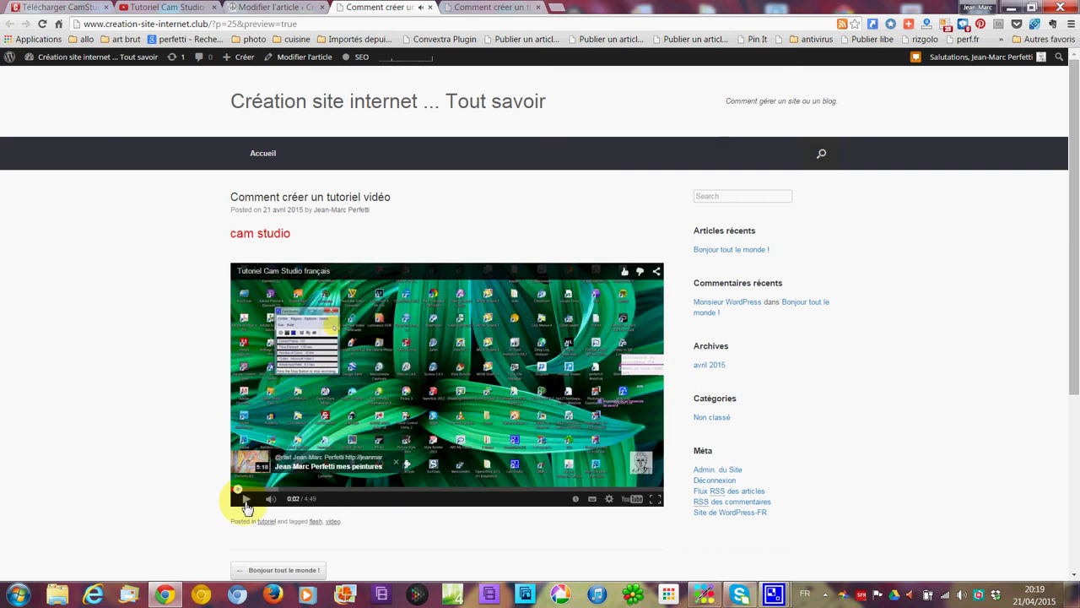
Step: Bring the CamStudio window back in front of the article preview
mouse_move(774, 594)
click(696, 516)
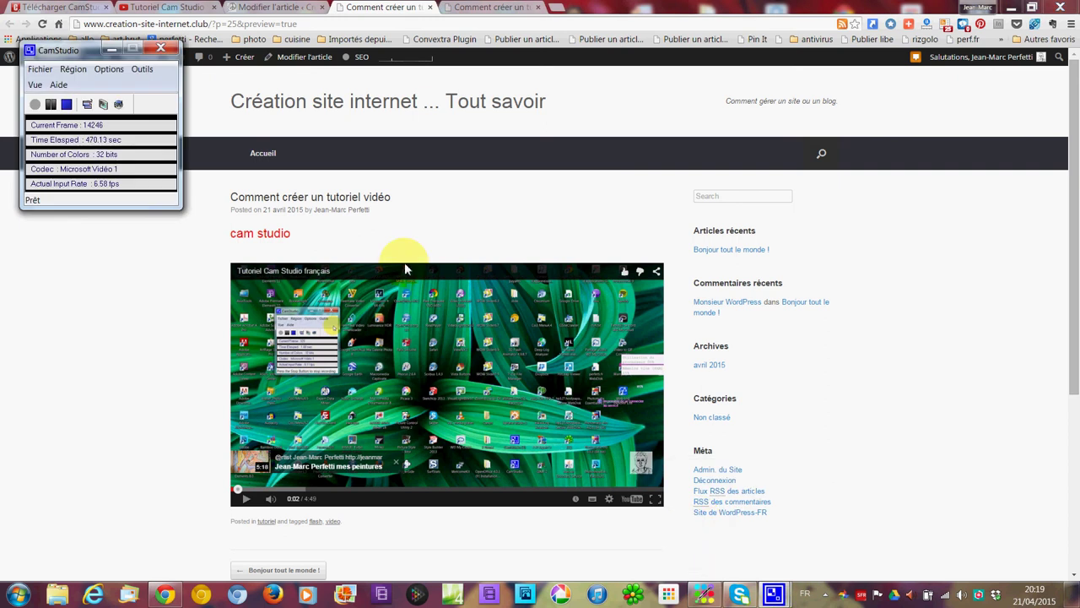